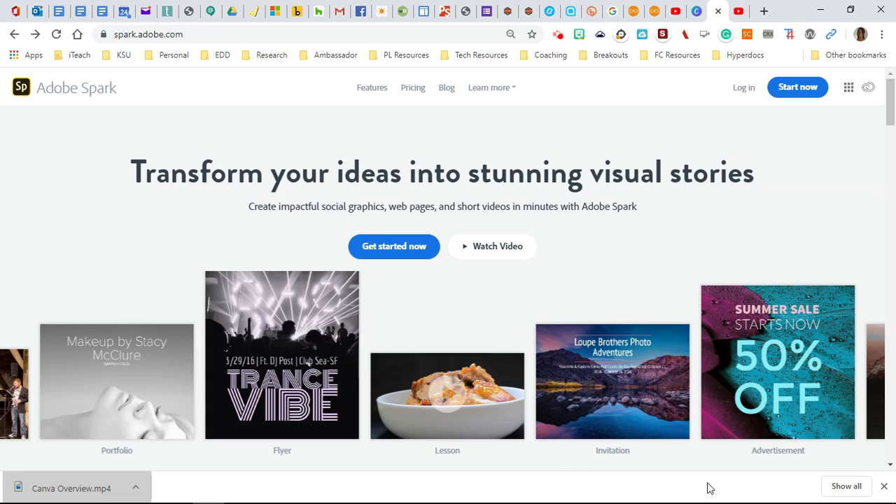
# Examine the home page's overview of social graphics, web pages and short videos that can be created
pyautogui.click(884, 486)
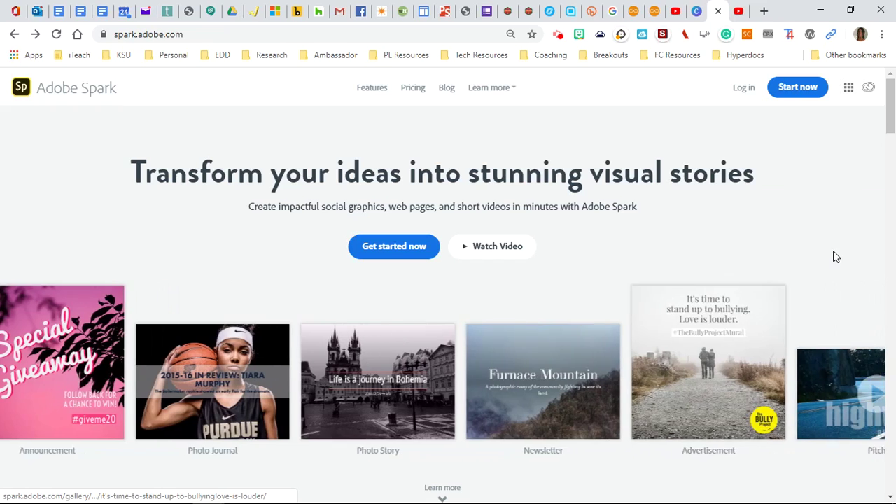
pyautogui.scroll(-2, 833, 252)
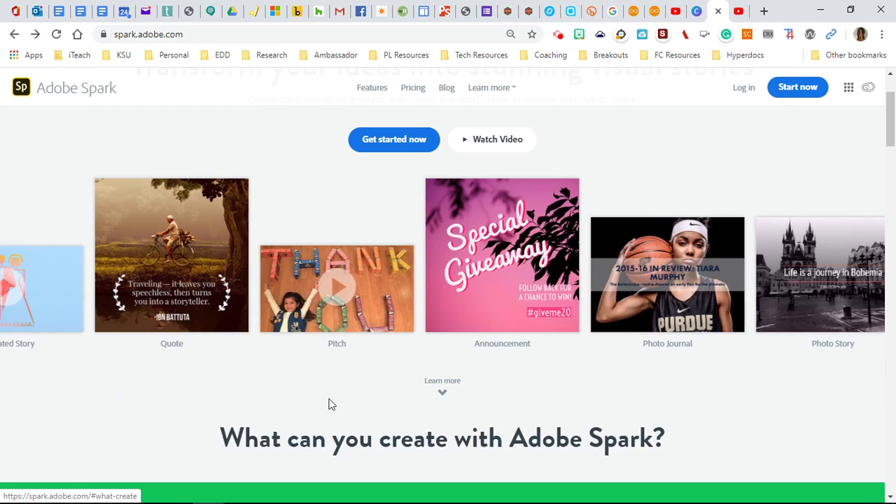
pyautogui.click(343, 400)
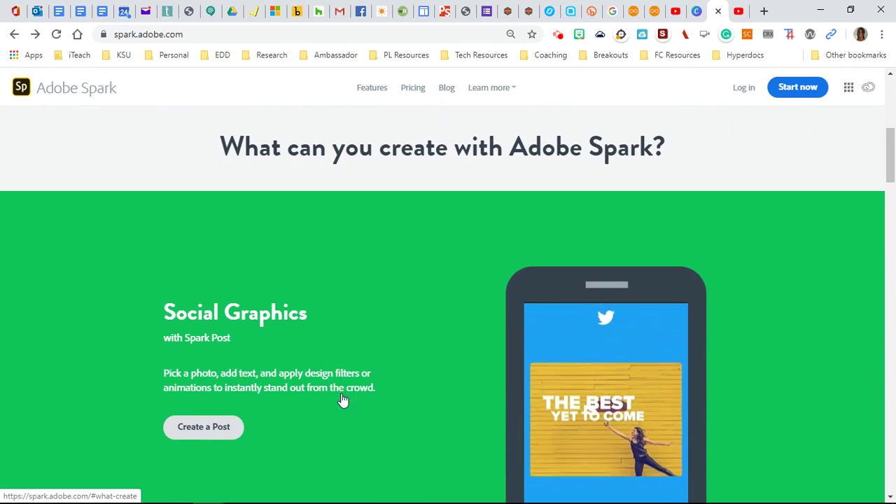
pyautogui.scroll(-2, 392, 403)
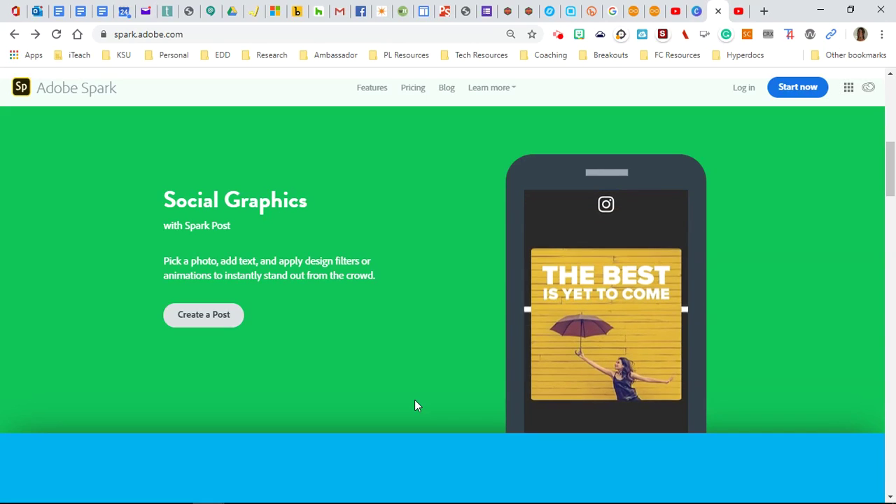
pyautogui.scroll(-3, 415, 405)
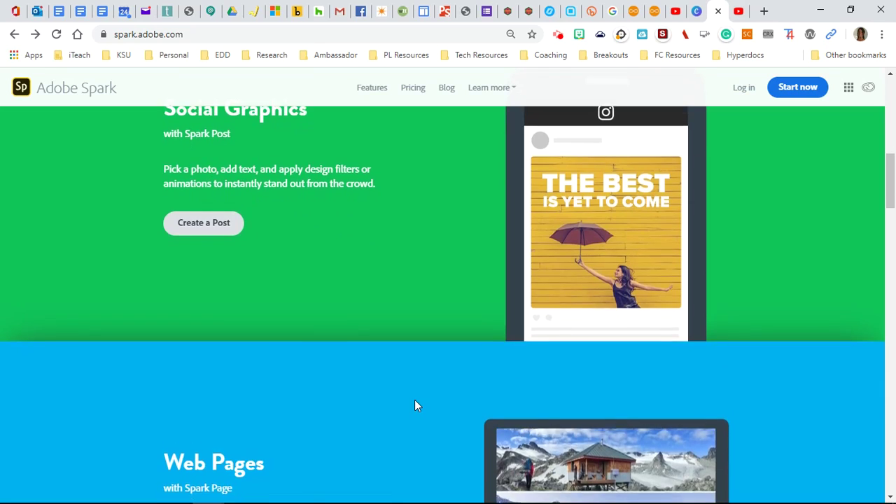
pyautogui.scroll(-1, 415, 405)
pyautogui.scroll(-1, 414, 404)
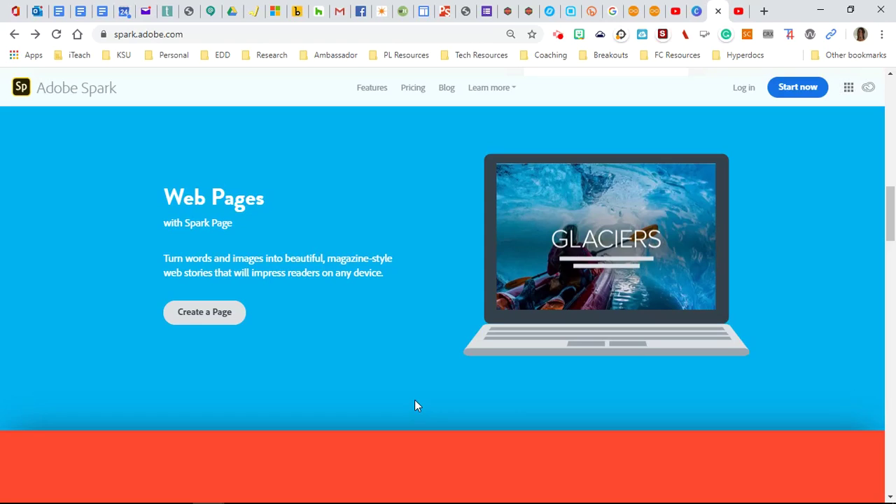
pyautogui.scroll(-1, 414, 402)
pyautogui.scroll(-3, 415, 405)
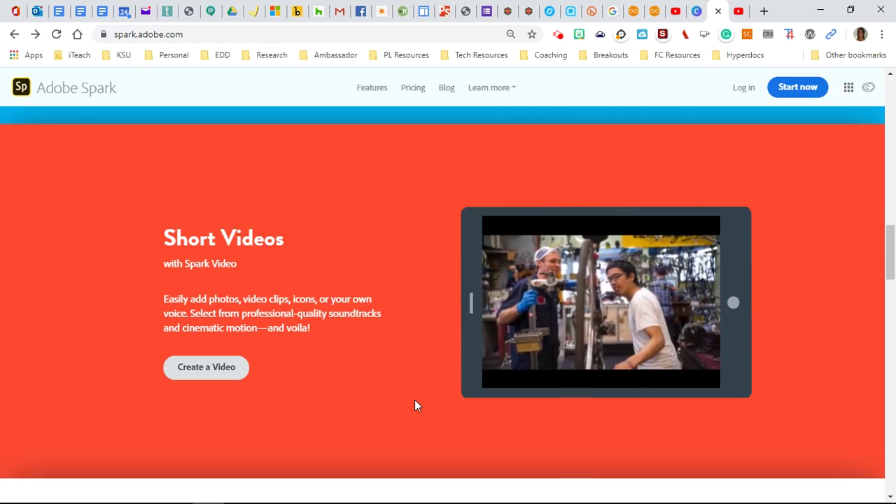
pyautogui.scroll(-1, 414, 405)
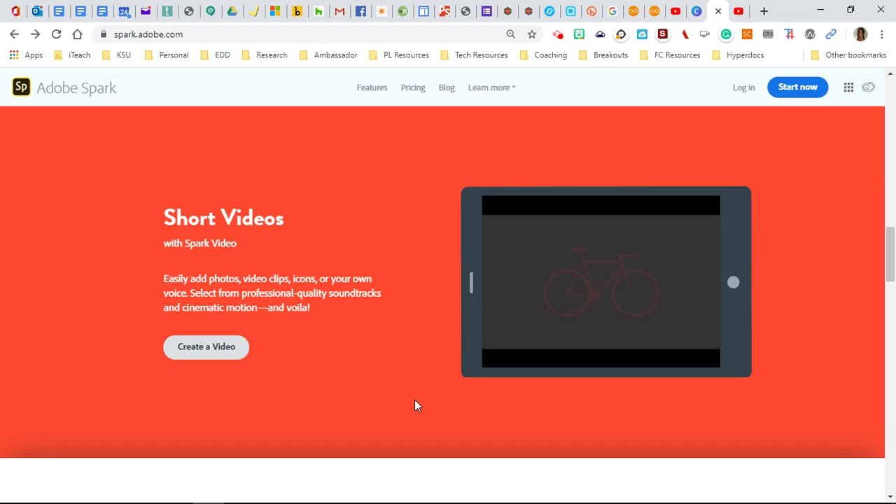
pyautogui.scroll(2, 414, 405)
pyautogui.scroll(10, 414, 400)
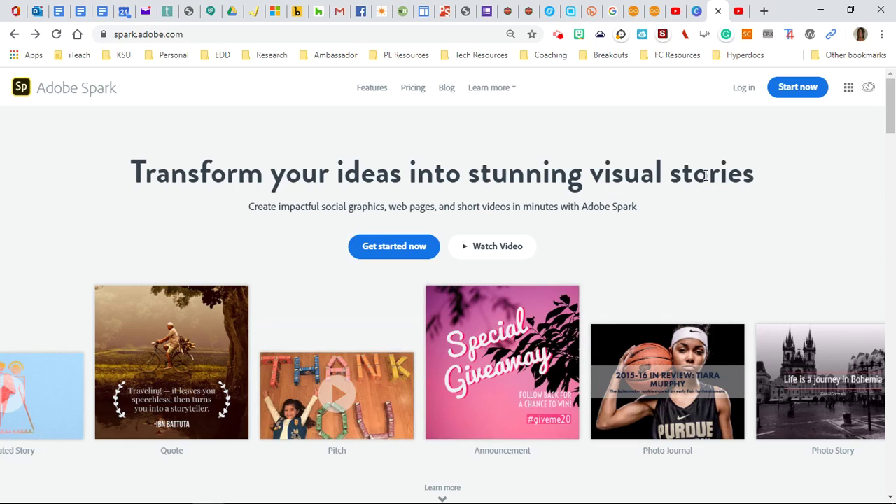
# Log in to Adobe Spark with the teacher or student school account
pyautogui.click(738, 94)
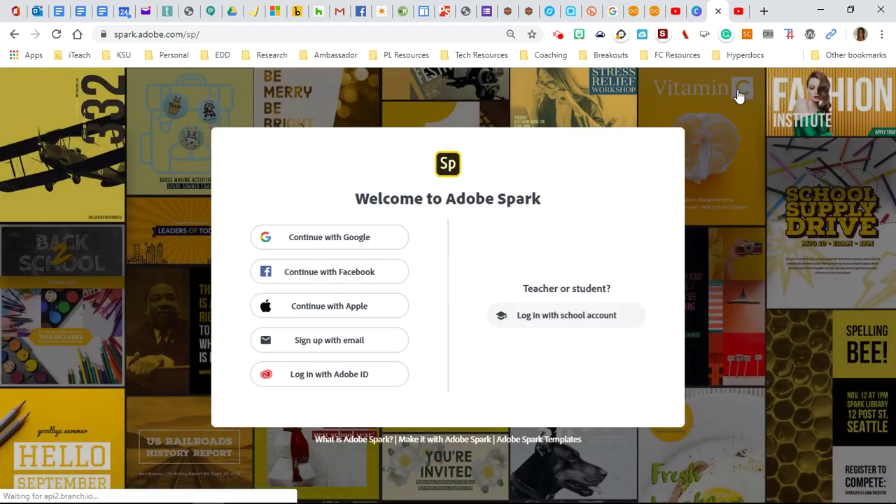
pyautogui.click(574, 316)
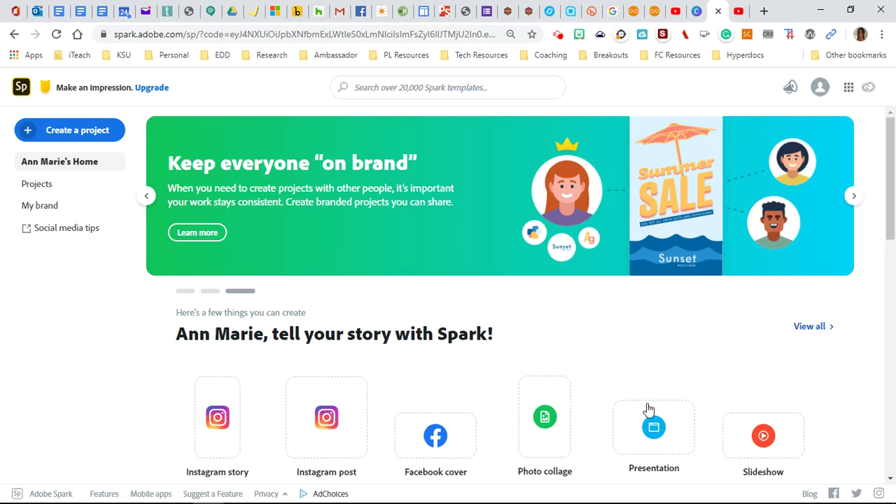
# Look through the account's home page, covering the project types, the starter templates and the recent projects
pyautogui.scroll(-1, 671, 373)
pyautogui.scroll(-1, 670, 372)
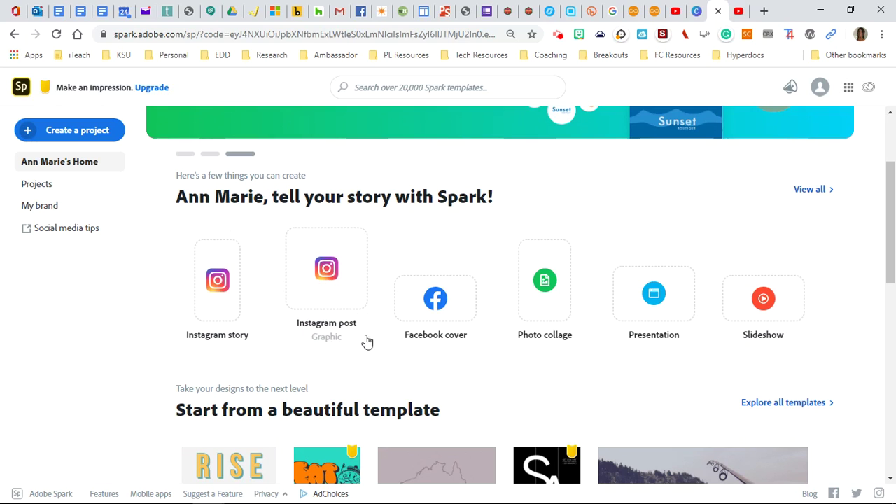
pyautogui.scroll(-3, 693, 362)
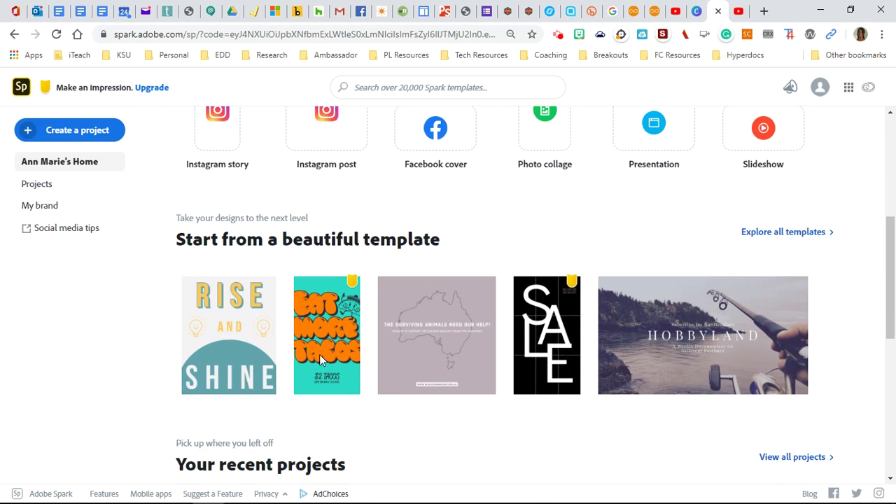
pyautogui.scroll(1, 690, 269)
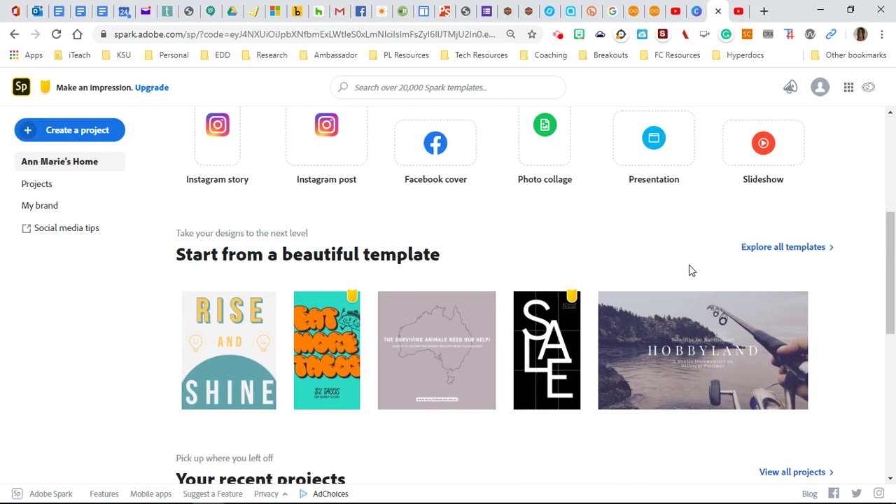
pyautogui.scroll(-4, 689, 264)
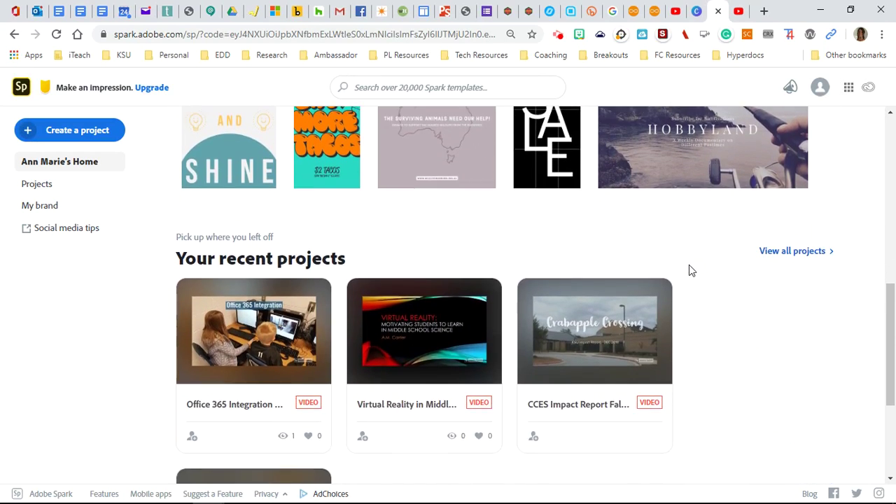
pyautogui.scroll(-2, 689, 270)
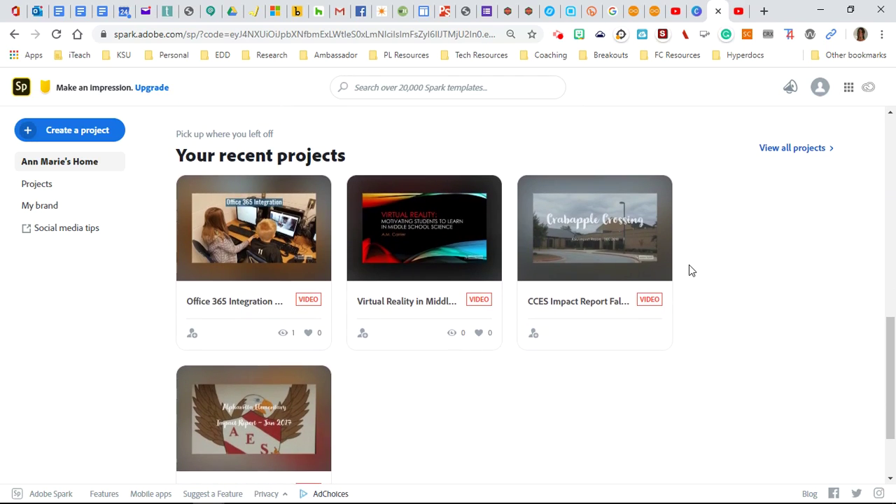
pyautogui.scroll(1, 688, 270)
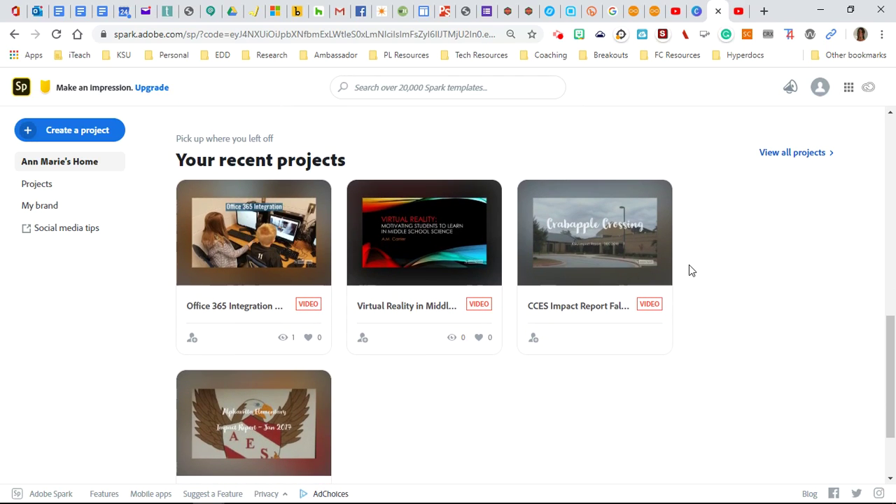
pyautogui.scroll(5, 689, 270)
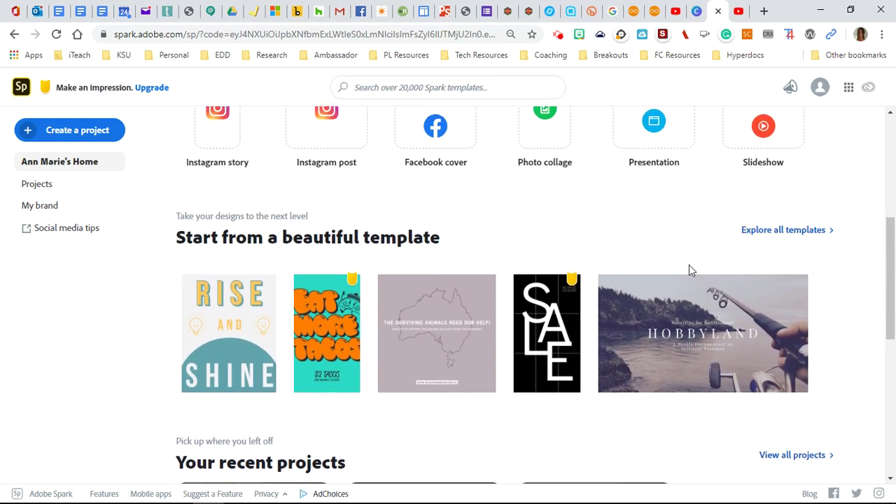
pyautogui.scroll(5, 689, 270)
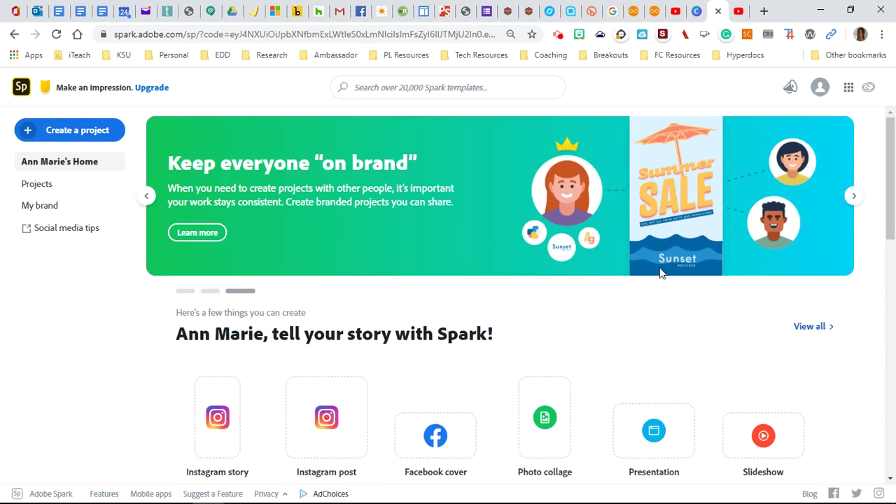
# Create a new video project and title it "My Summer Vacation"
pyautogui.click(89, 135)
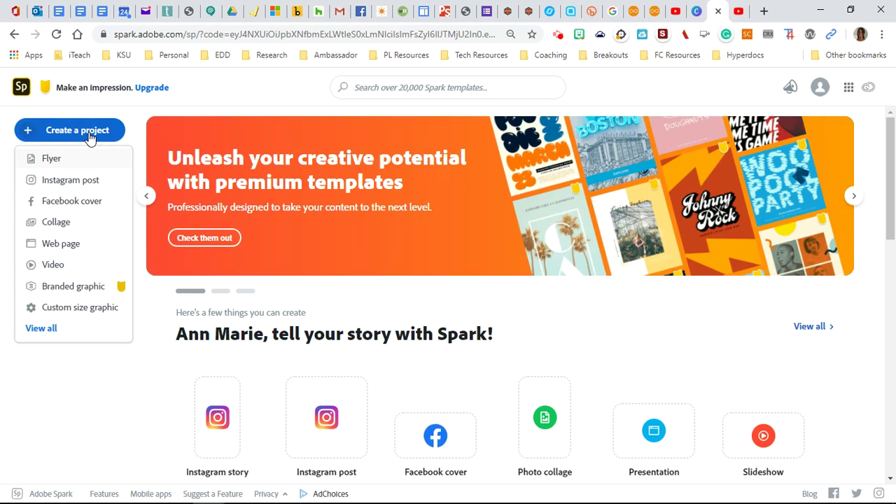
pyautogui.click(62, 269)
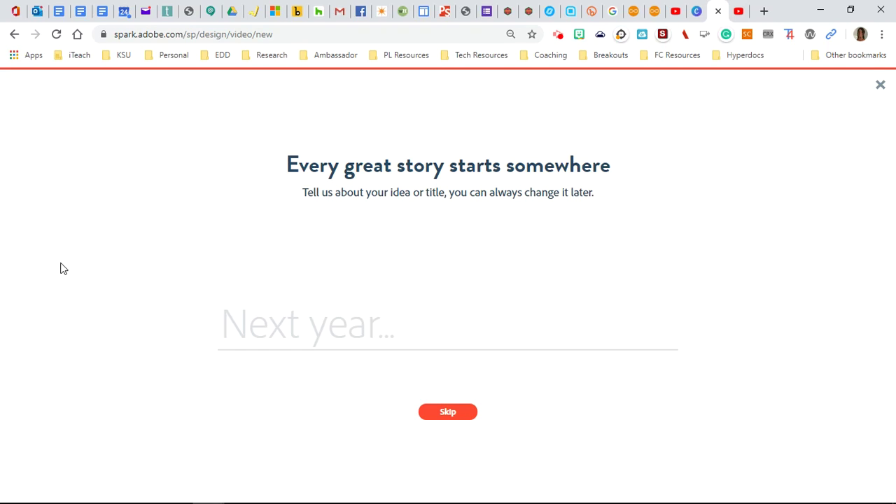
pyautogui.write('My Summer')
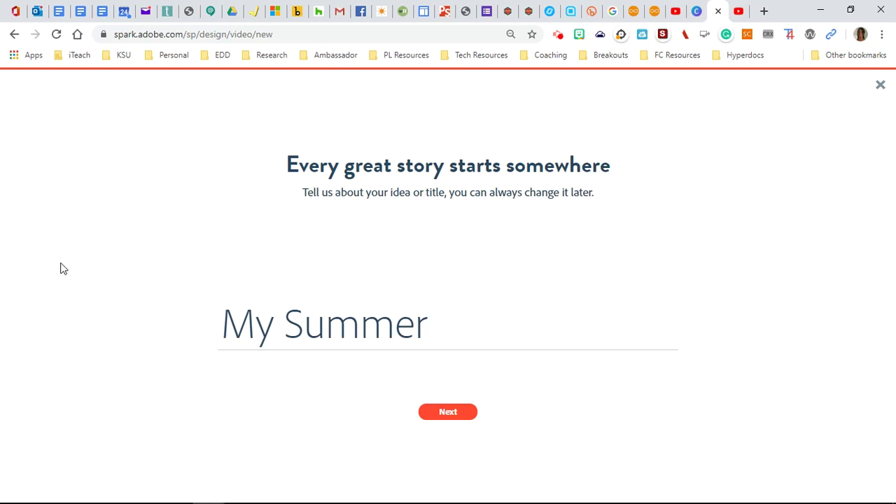
pyautogui.write(' Vacat')
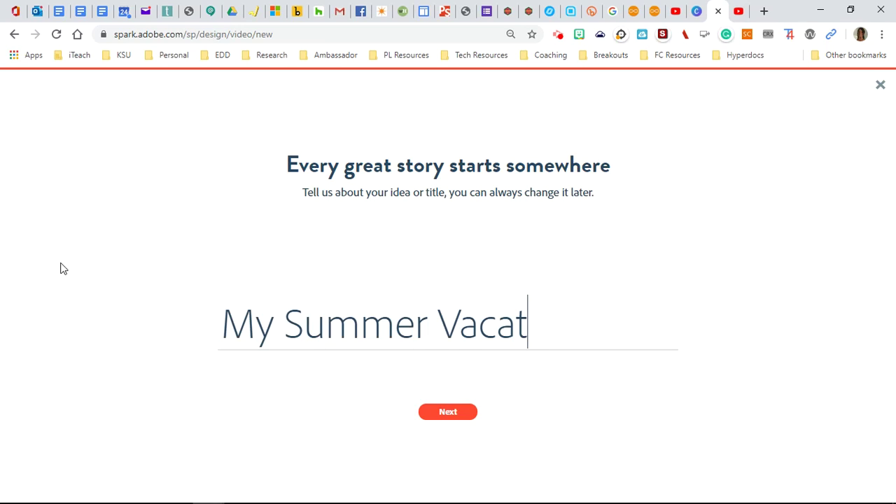
pyautogui.write('ion')
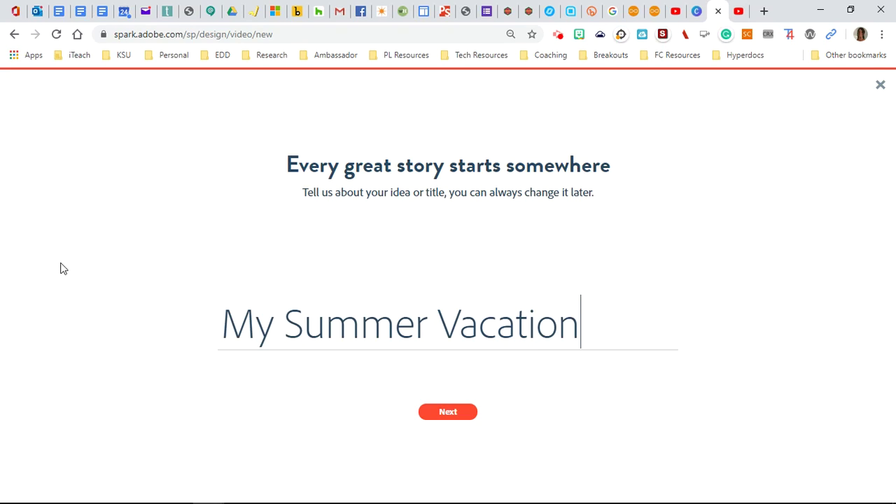
pyautogui.click(447, 414)
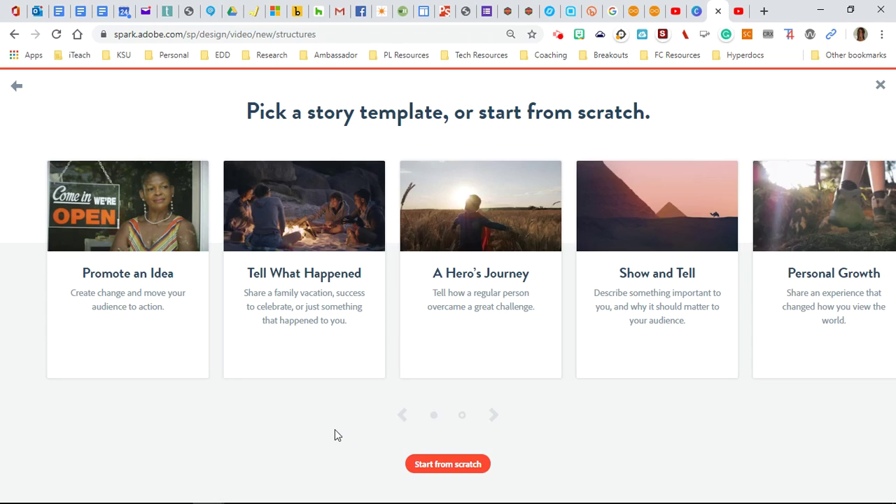
# Compare the story templates, choose Personal Growth for the video and dismiss the quick tips tutorial
pyautogui.moveTo(152, 294)
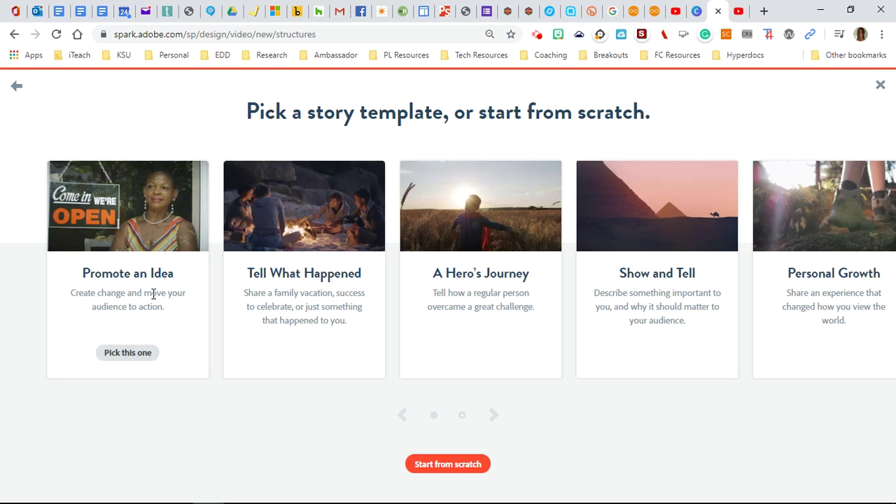
pyautogui.moveTo(462, 310)
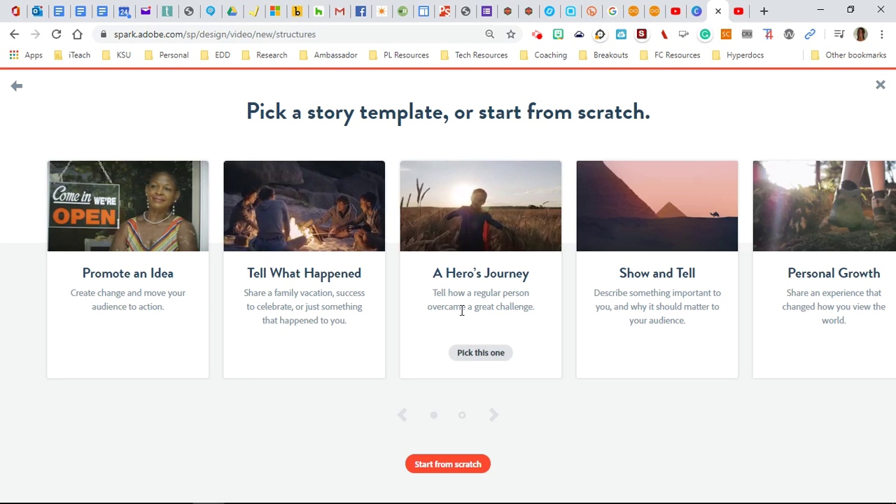
pyautogui.moveTo(652, 310)
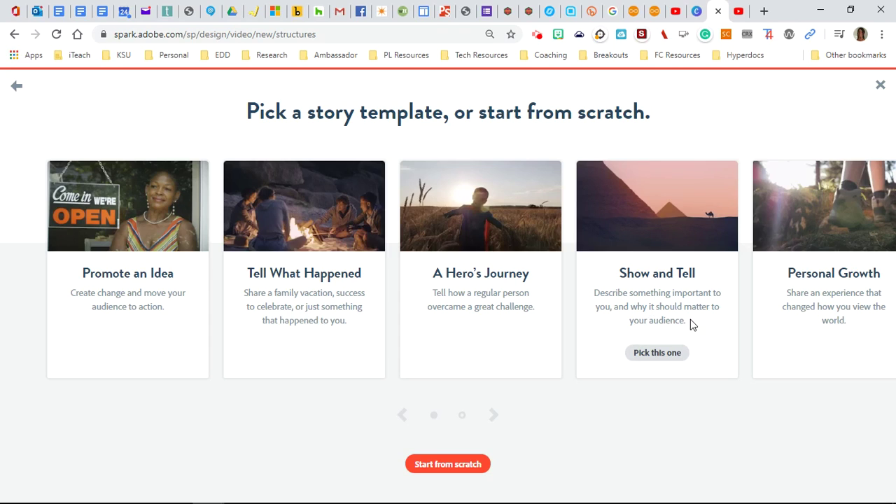
pyautogui.moveTo(837, 278)
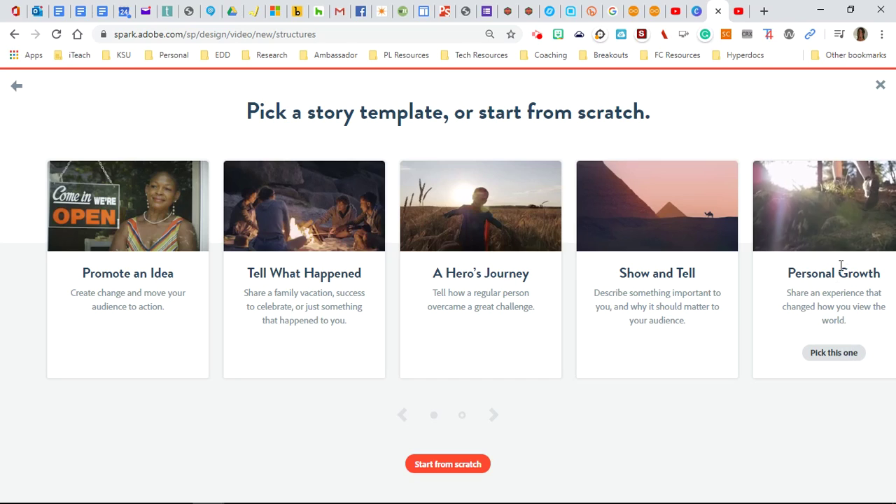
pyautogui.click(840, 354)
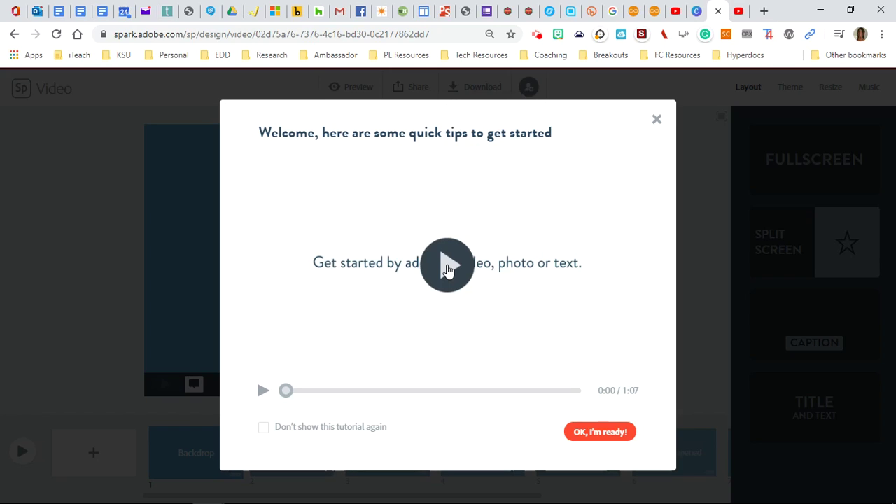
pyautogui.click(657, 123)
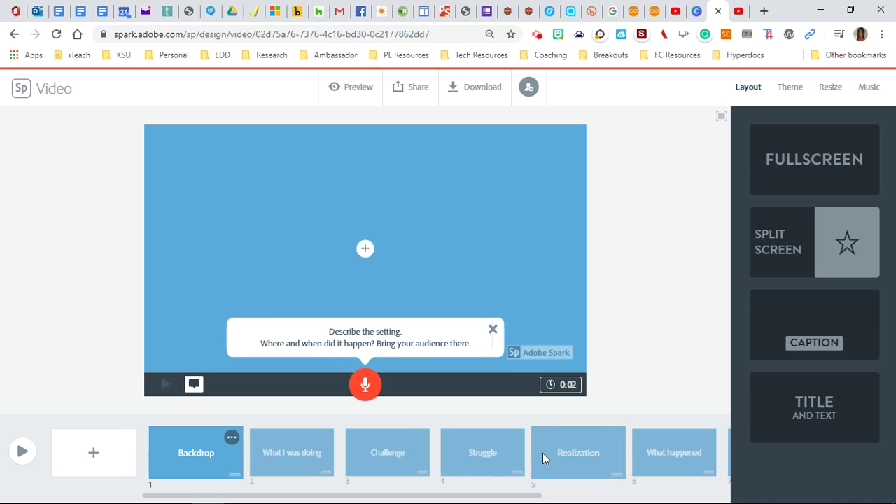
# Search the free photos for "Summer", add the beach ball in the pool photo to the Backdrop slide and dismiss the recommendation survey
pyautogui.hscroll(4, 542, 453)
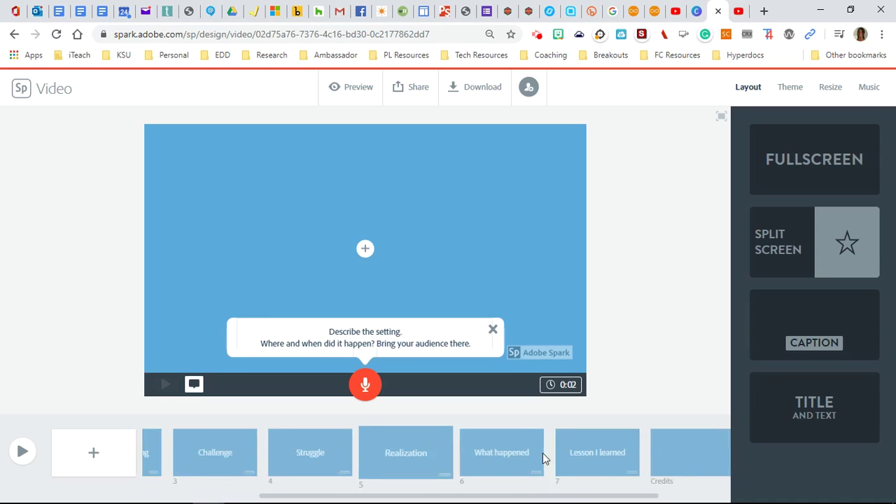
pyautogui.hscroll(-4, 542, 453)
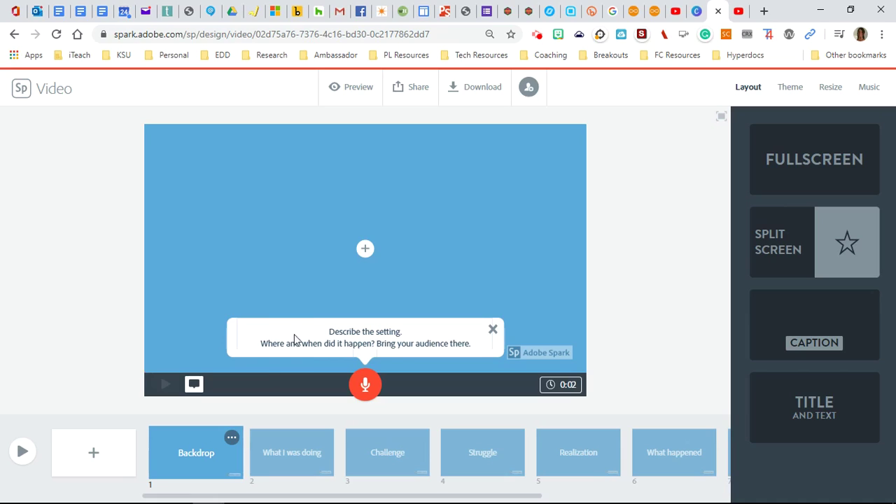
pyautogui.click(365, 250)
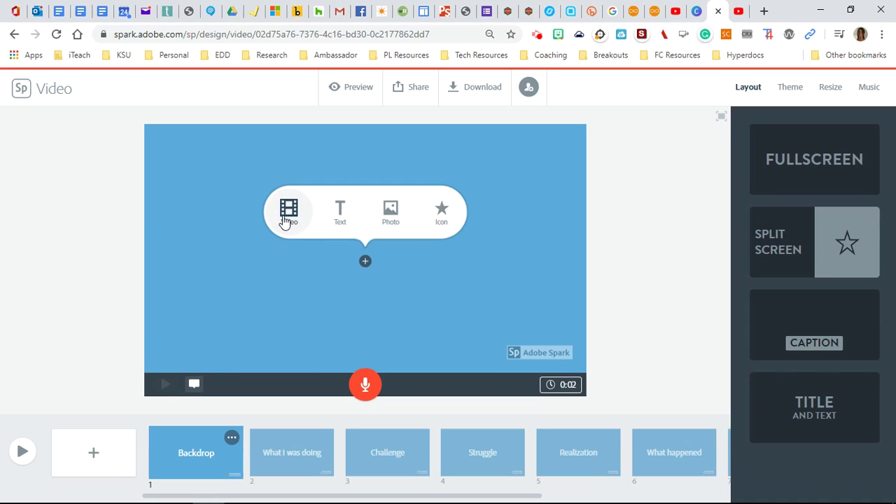
pyautogui.click(391, 214)
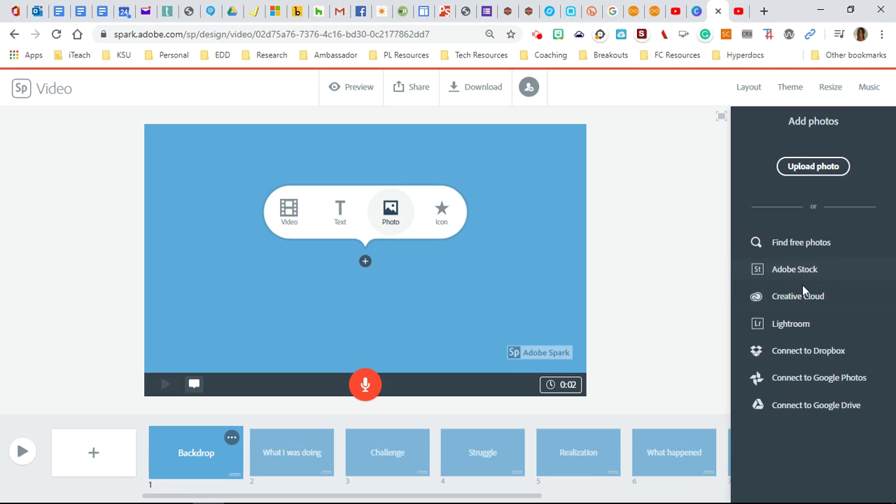
pyautogui.click(802, 245)
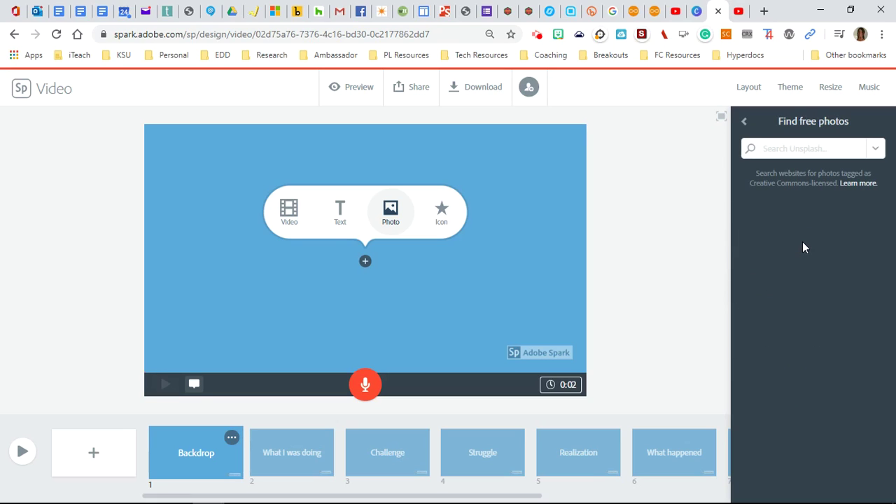
pyautogui.write('Summer')
pyautogui.press('Return')
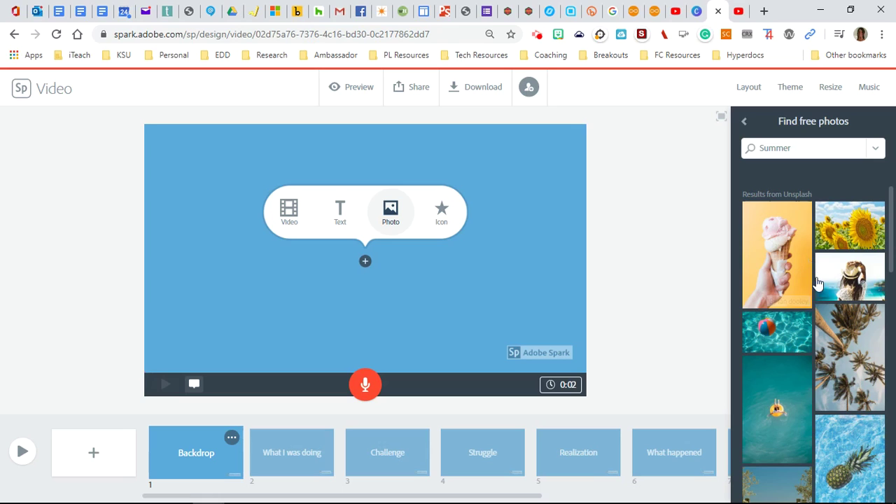
pyautogui.scroll(-3, 812, 273)
pyautogui.scroll(2, 817, 284)
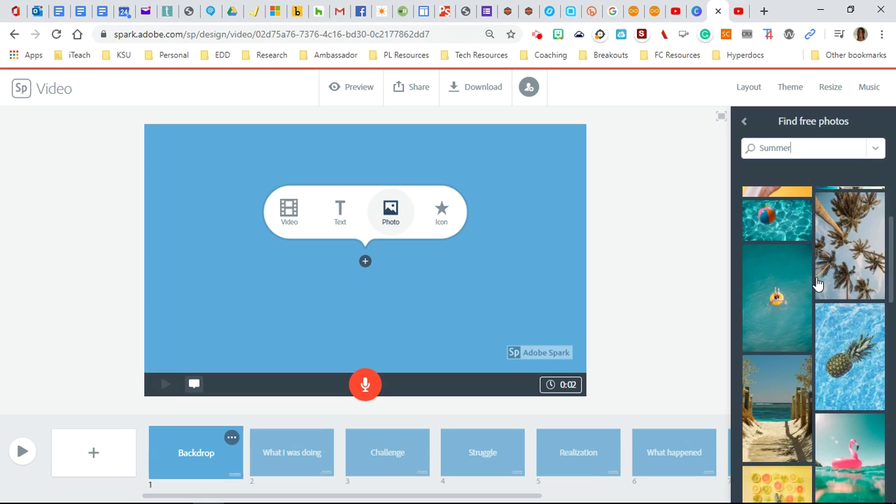
pyautogui.click(773, 293)
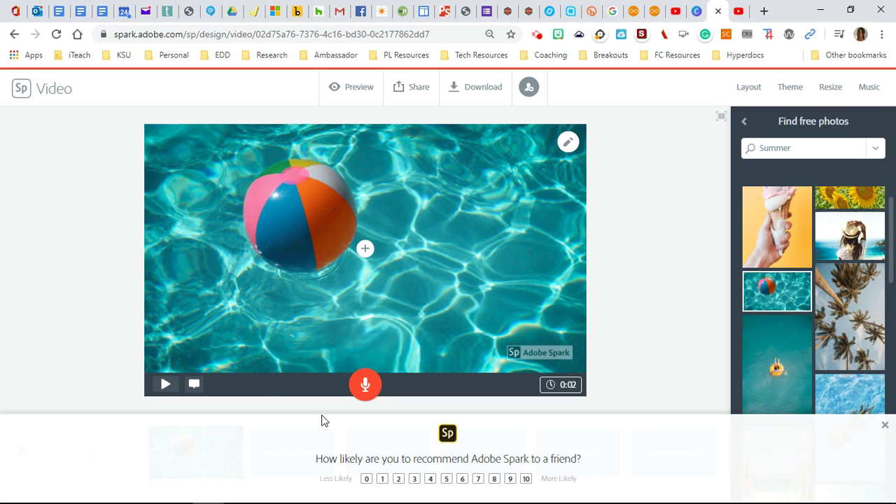
pyautogui.click(883, 423)
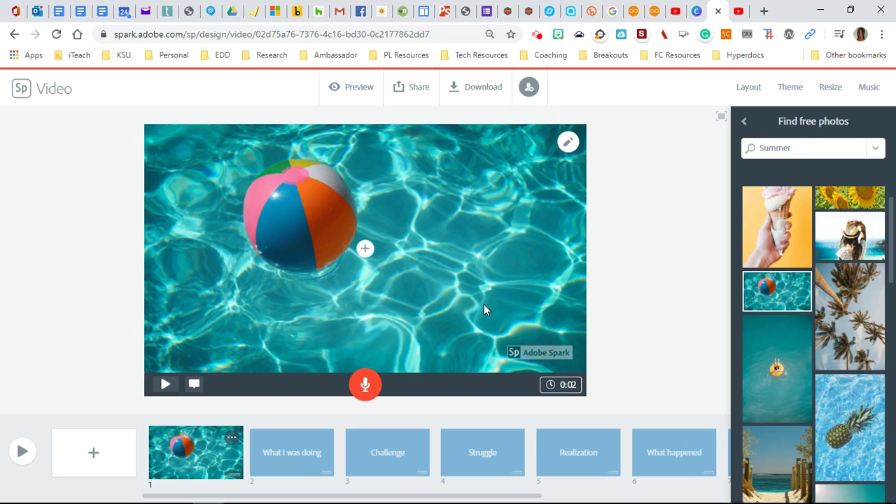
# Set the duration of the beach ball slide to 5 seconds
pyautogui.click(576, 390)
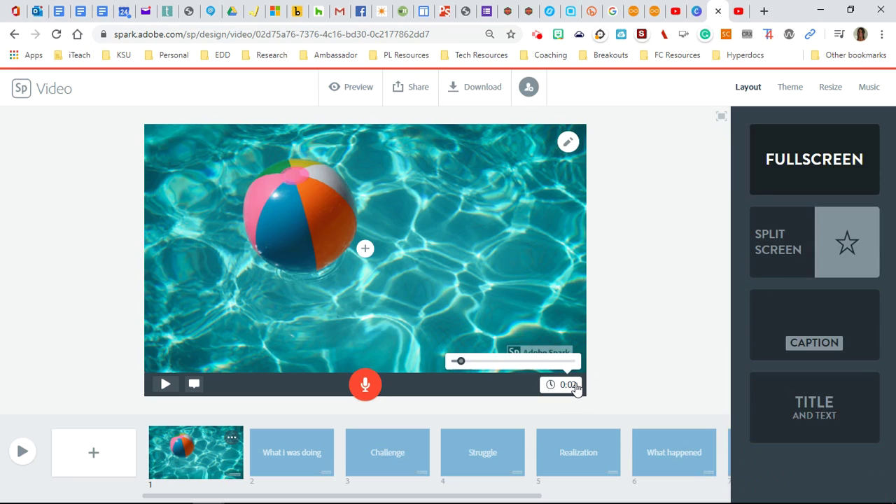
pyautogui.moveTo(460, 362)
pyautogui.mouseDown()
pyautogui.moveTo(553, 365)
pyautogui.moveTo(473, 367)
pyautogui.mouseUp()
pyautogui.click(586, 361)
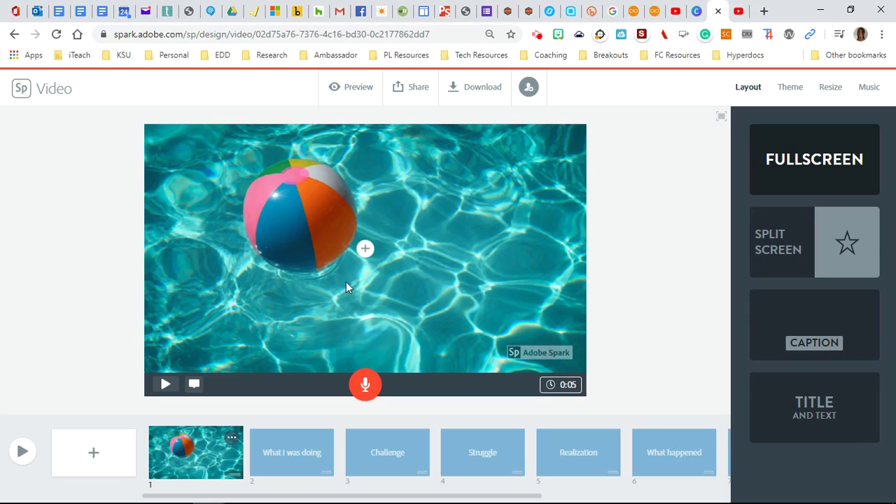
# Add the text "My Summer Vacation" to the beach ball slide and move it to the bottom centre of the photo
pyautogui.click(364, 249)
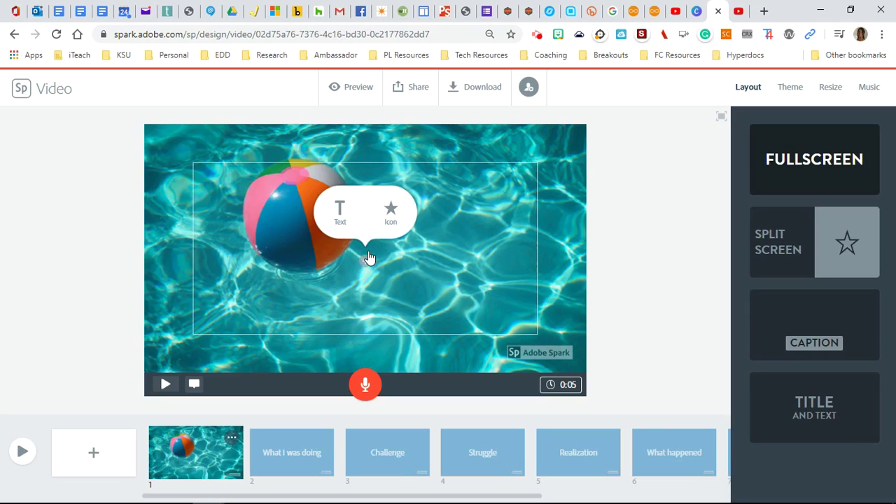
pyautogui.click(341, 212)
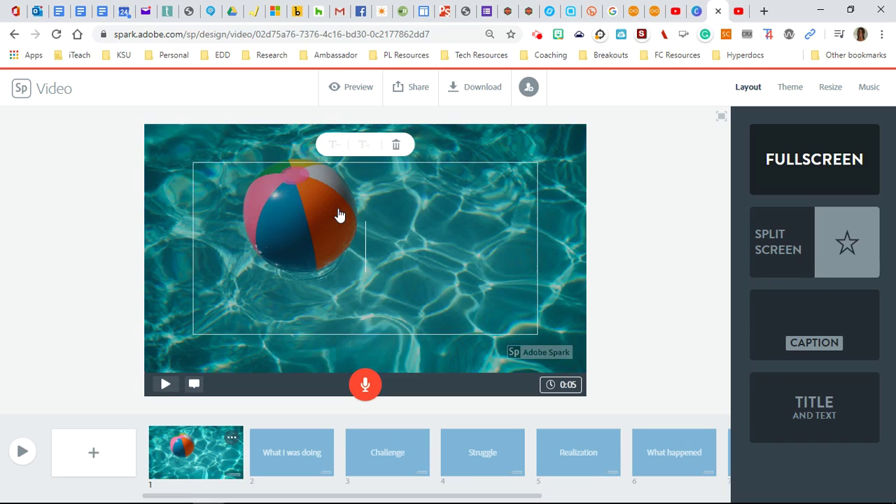
pyautogui.write('My ')
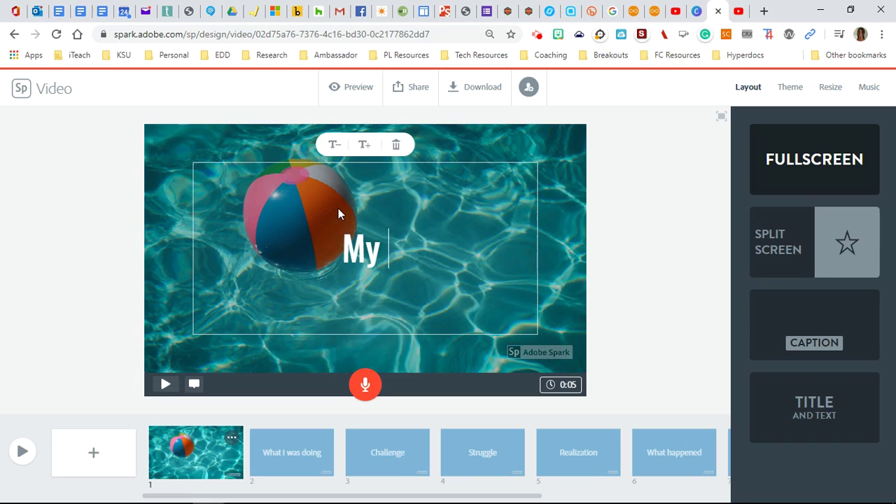
pyautogui.write('Summer')
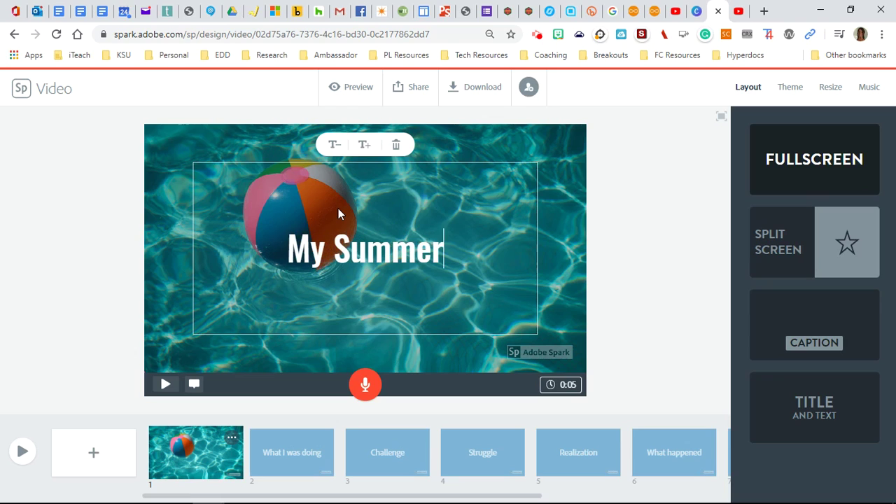
pyautogui.write(' Vacation')
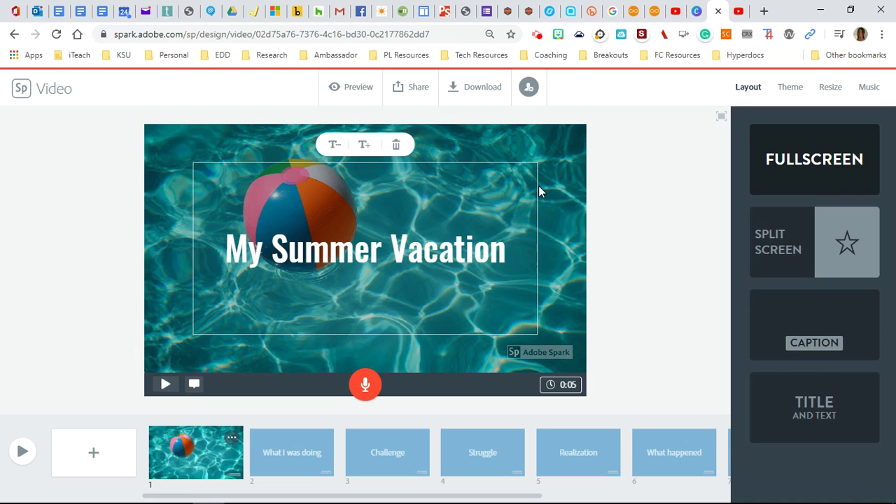
pyautogui.click(624, 185)
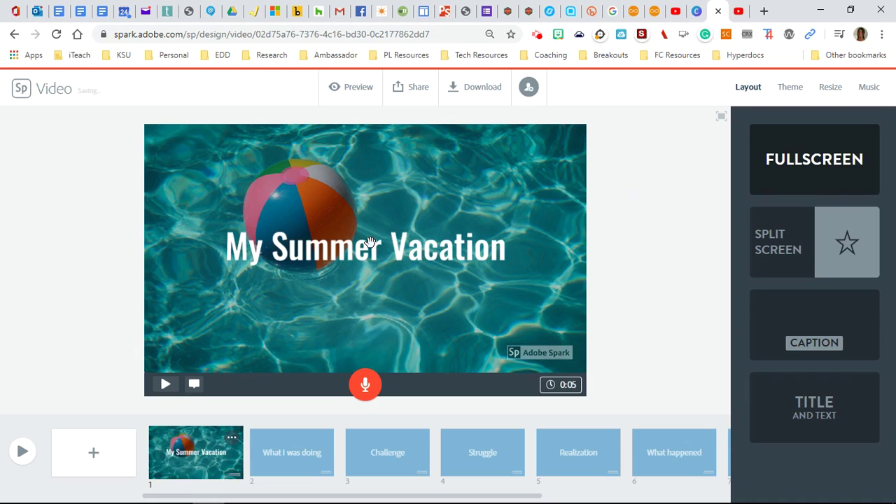
pyautogui.moveTo(365, 260); pyautogui.dragTo(370, 316)
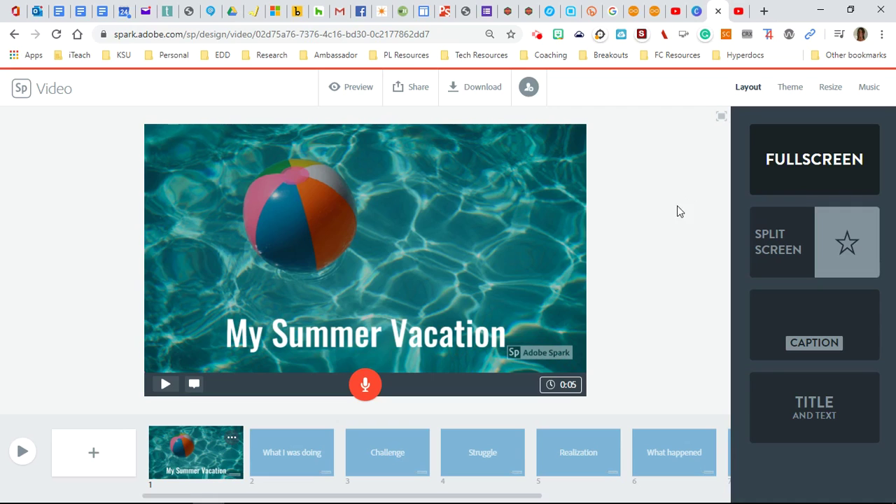
# Dismiss the prompt on the "What I was doing" slide and search the free photos for "dads house"
pyautogui.click(291, 455)
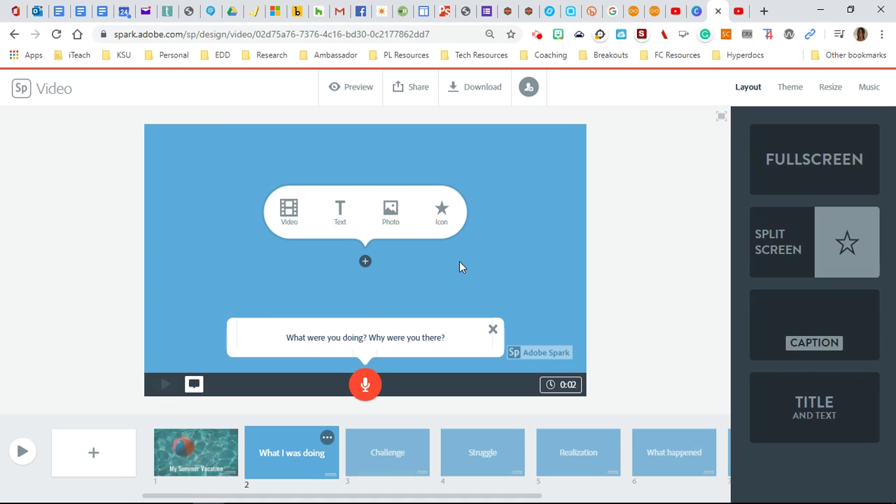
pyautogui.click(493, 329)
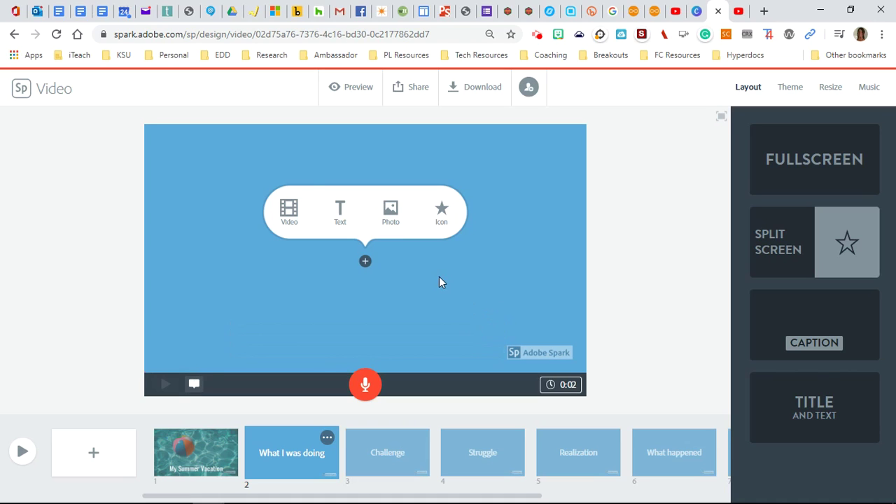
pyautogui.click(391, 214)
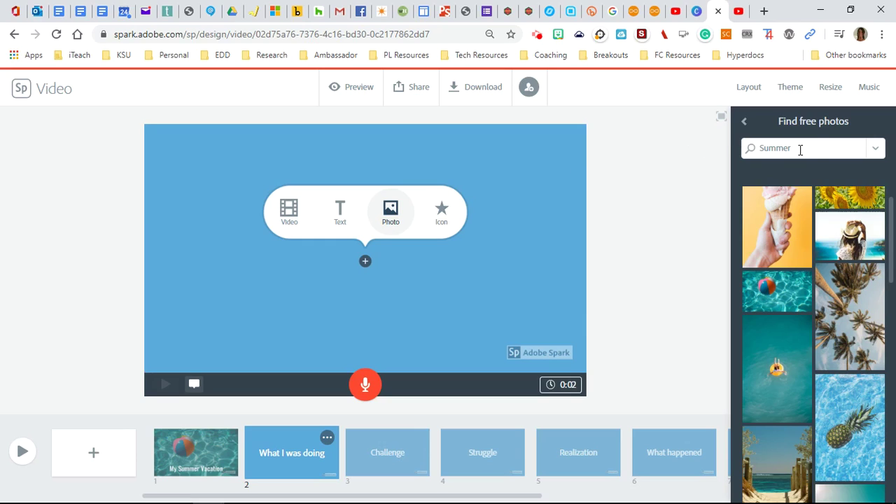
pyautogui.doubleClick(761, 149)
pyautogui.press('BackSpace')
pyautogui.write('Dads house')
pyautogui.press('Return')
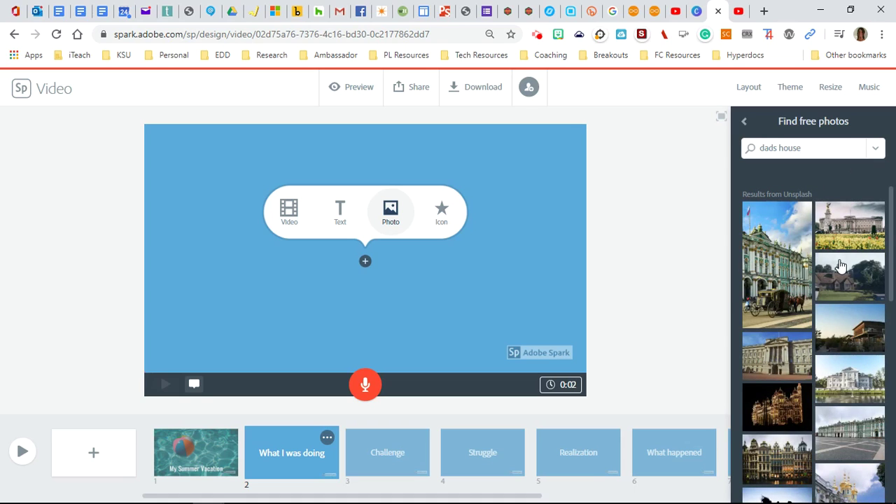
# Fill the "What I was doing" slide with the silhouette photo of a man lifting a child at sunset
pyautogui.scroll(-2, 842, 266)
pyautogui.scroll(-3, 843, 266)
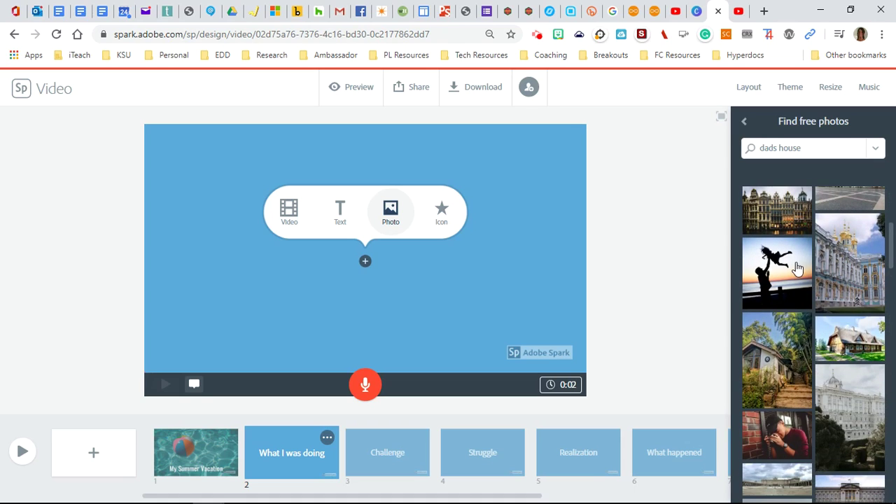
pyautogui.click(795, 265)
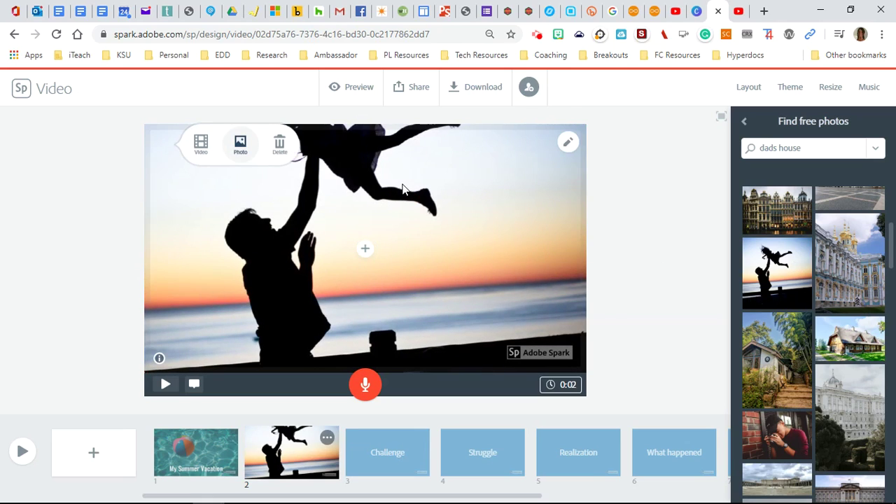
pyautogui.click(397, 219)
pyautogui.click(390, 217)
pyautogui.click(375, 221)
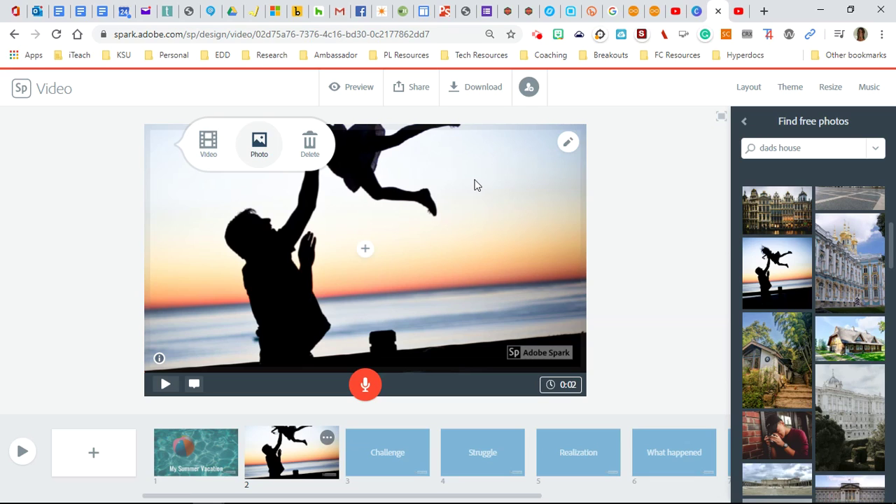
# Lengthen the duration of the second slide with the sunset silhouette photo
pyautogui.click(656, 204)
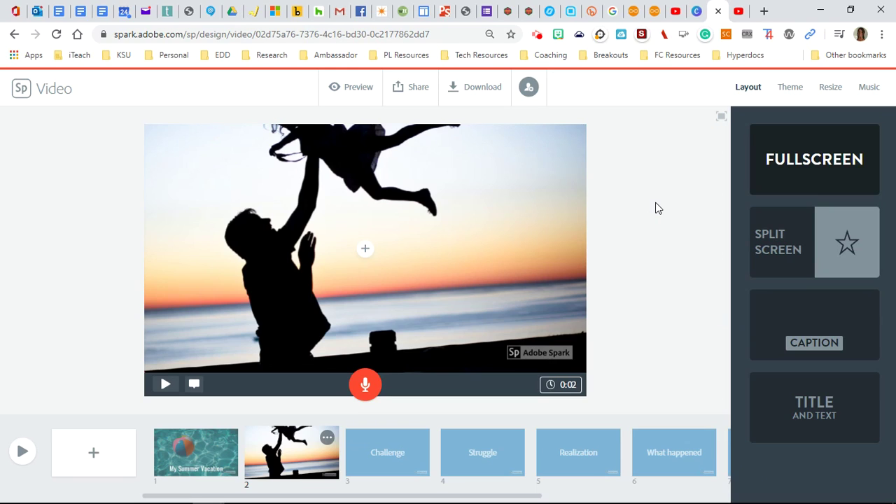
pyautogui.click(569, 385)
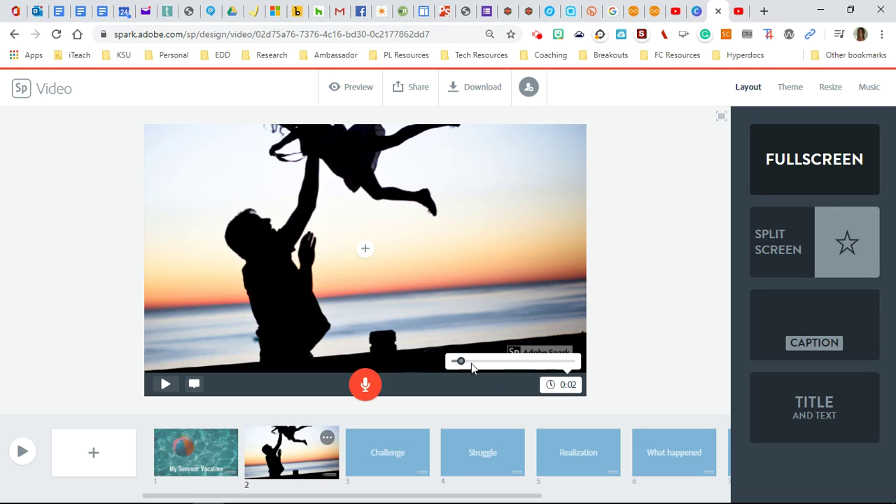
pyautogui.moveTo(464, 366); pyautogui.dragTo(474, 365)
# Start adding a photo to the "Challenge" slide and search the free photos for "beach"
pyautogui.click(389, 457)
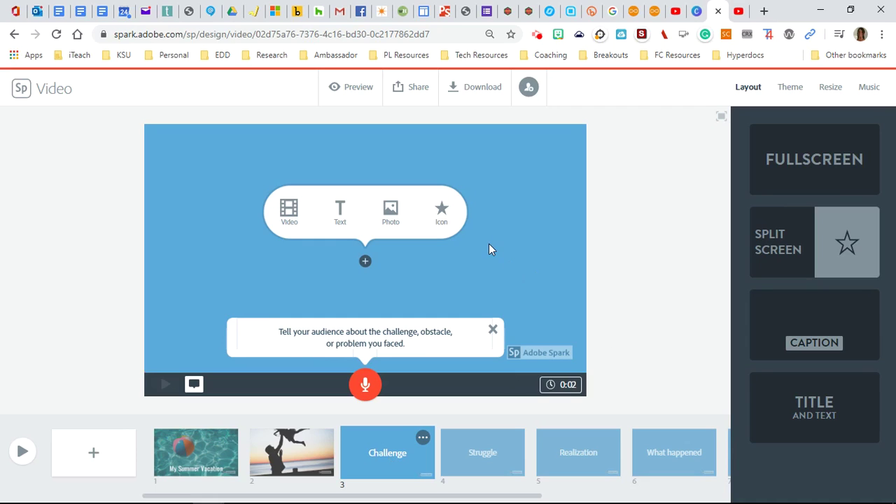
pyautogui.click(390, 213)
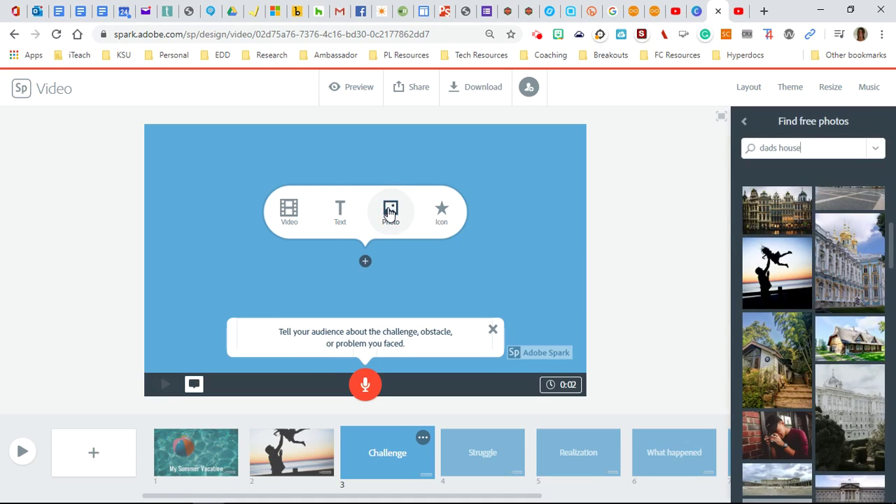
pyautogui.scroll(-2, 793, 328)
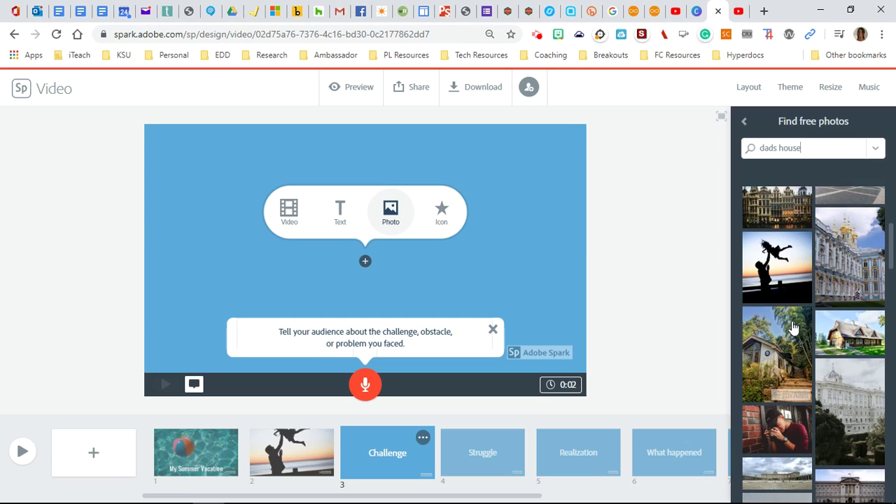
pyautogui.scroll(-2, 793, 328)
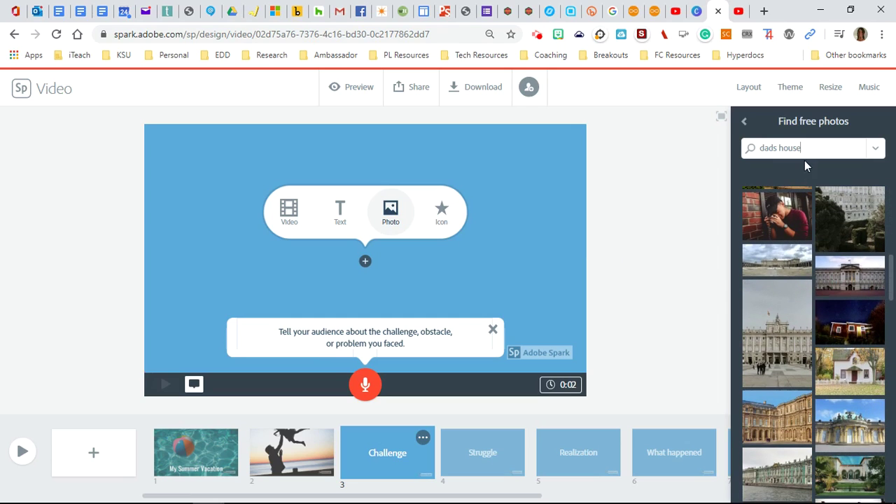
pyautogui.moveTo(805, 150); pyautogui.dragTo(761, 149)
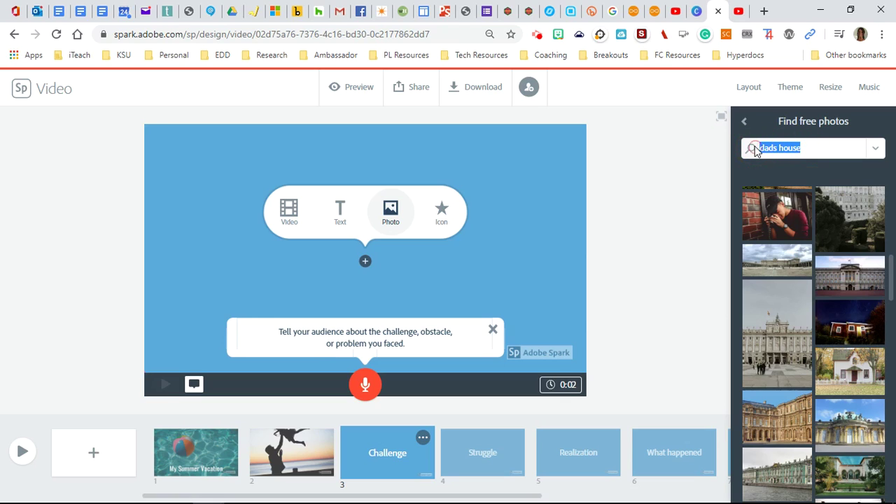
pyautogui.press('BackSpace')
pyautogui.write('beach')
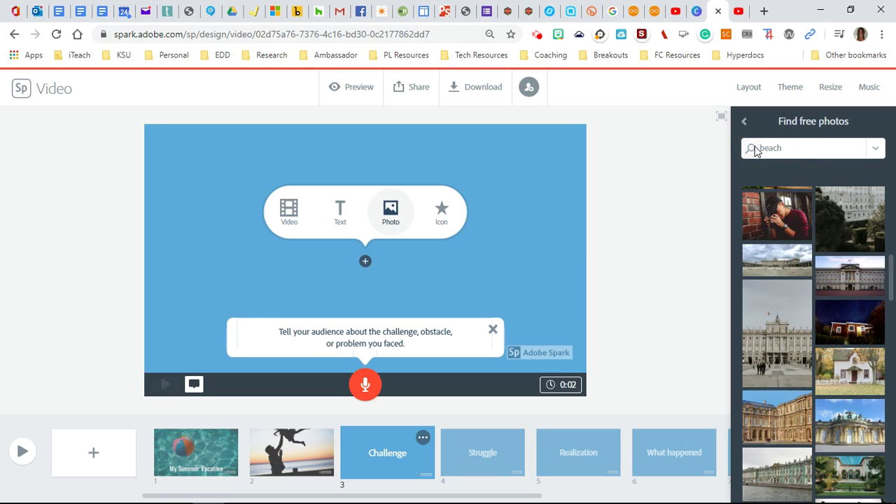
pyautogui.press('Return')
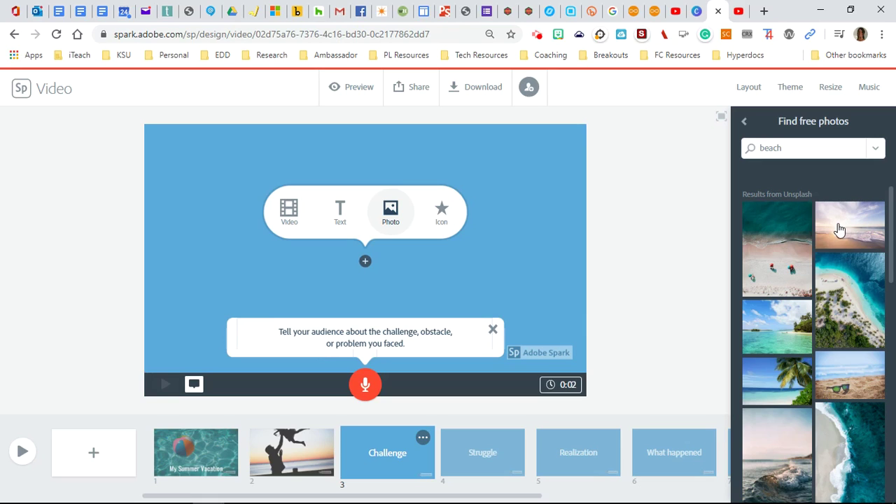
# Fill the "Challenge" slide with the photo of a wooden boardwalk leading down to the beach and leave the photo search
pyautogui.scroll(-3, 826, 297)
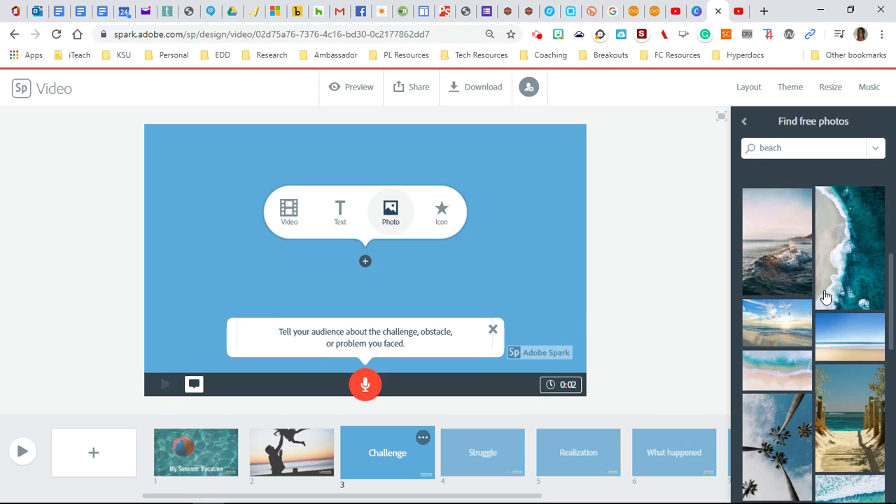
pyautogui.scroll(-5, 826, 297)
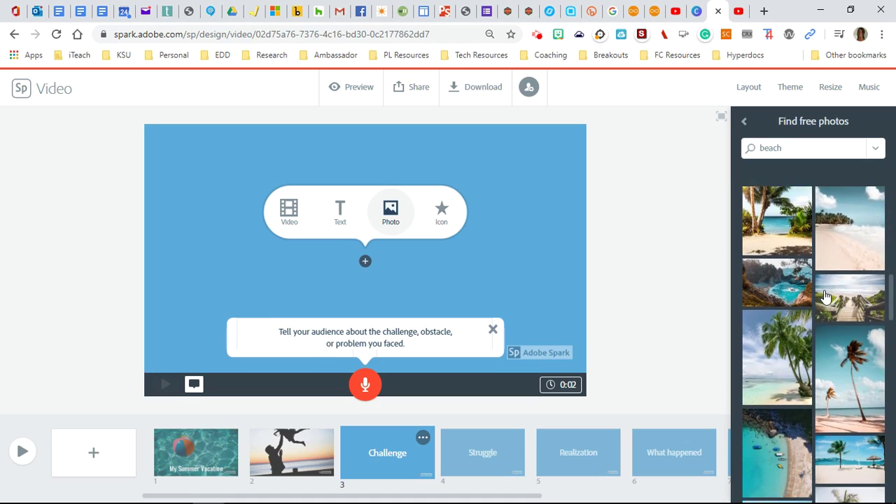
pyautogui.scroll(-1, 826, 297)
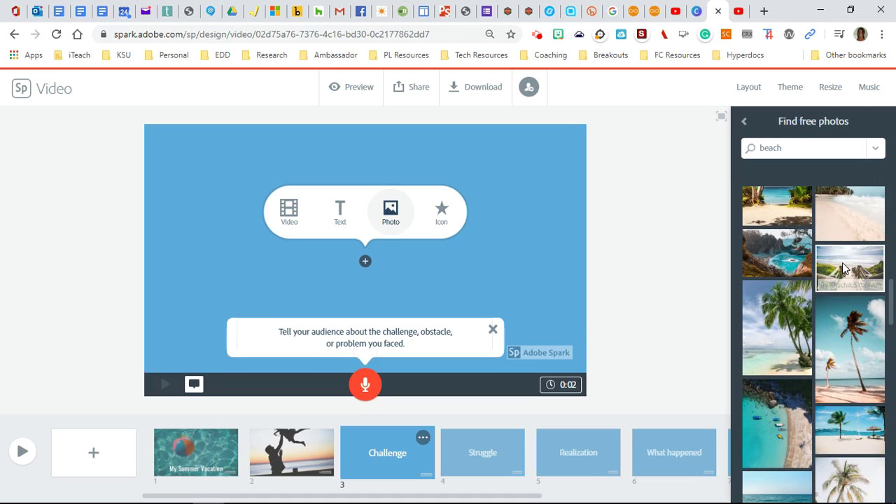
pyautogui.click(843, 265)
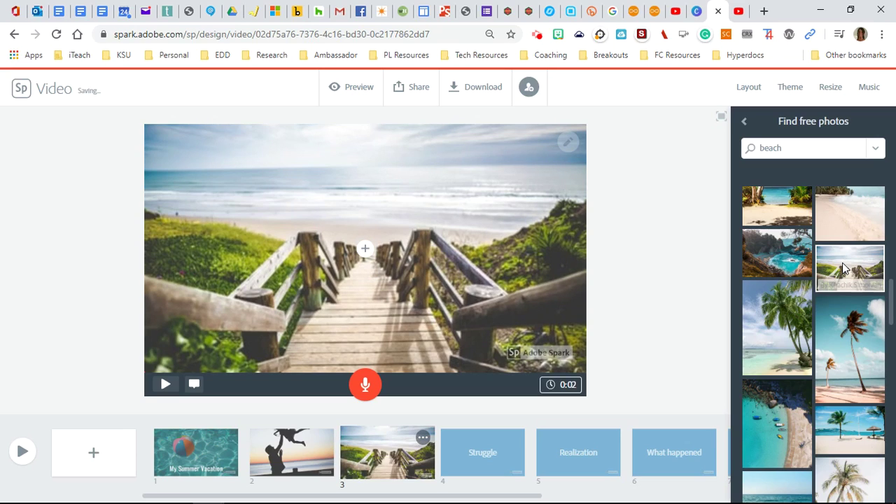
pyautogui.click(746, 122)
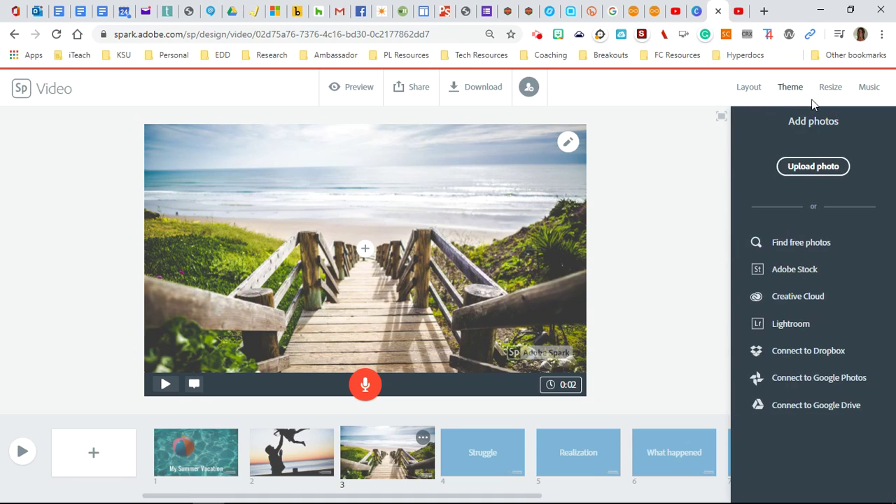
# Try the square format for the video and return it to widescreen
pyautogui.click(836, 90)
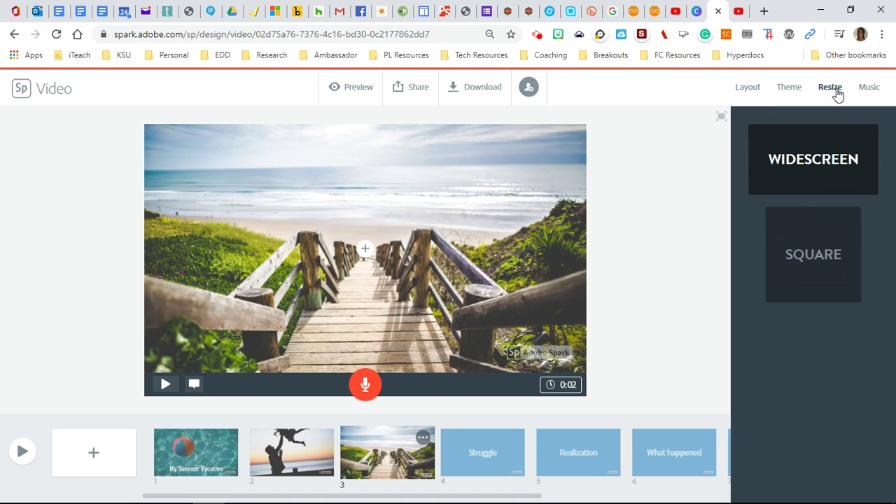
pyautogui.click(821, 236)
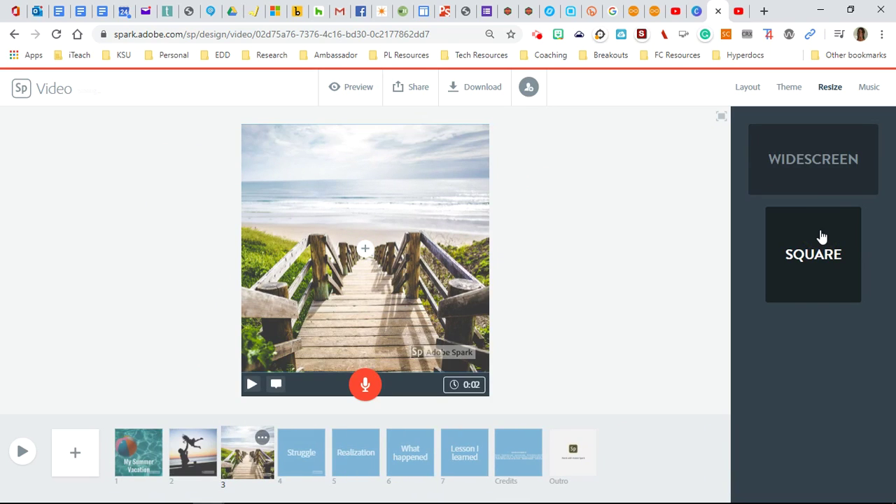
pyautogui.click(821, 170)
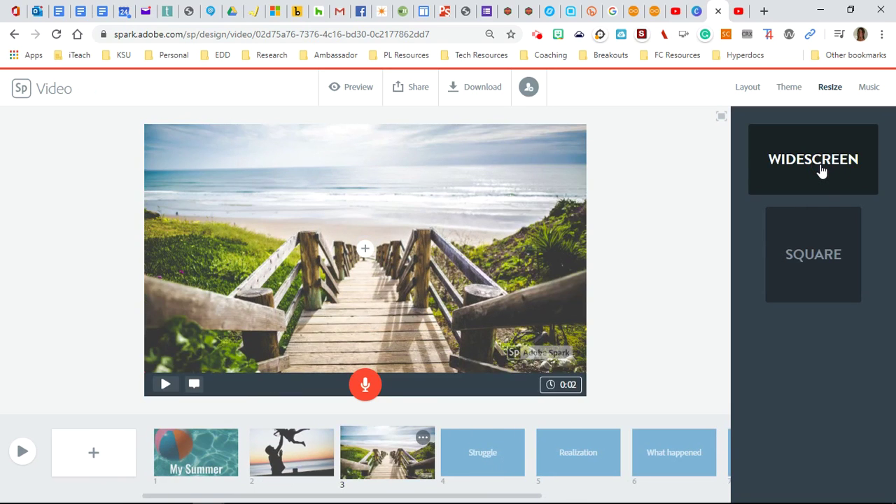
pyautogui.click(796, 89)
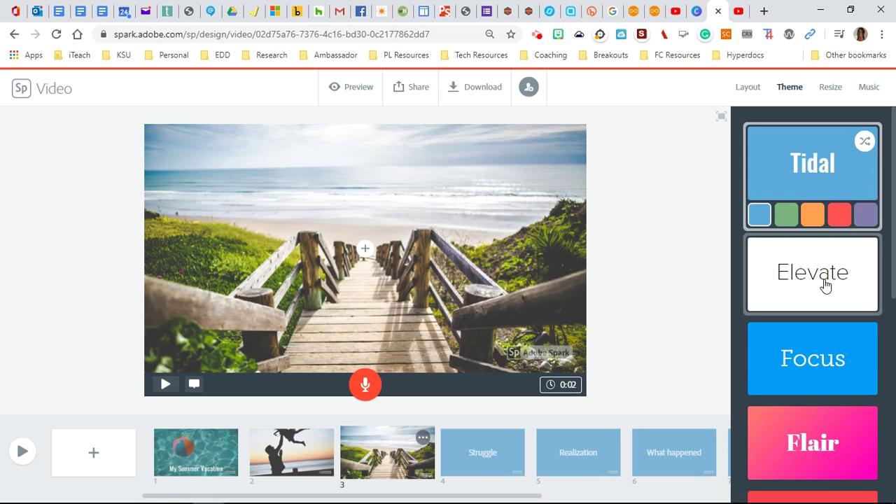
pyautogui.scroll(-5, 823, 282)
pyautogui.scroll(-2, 826, 283)
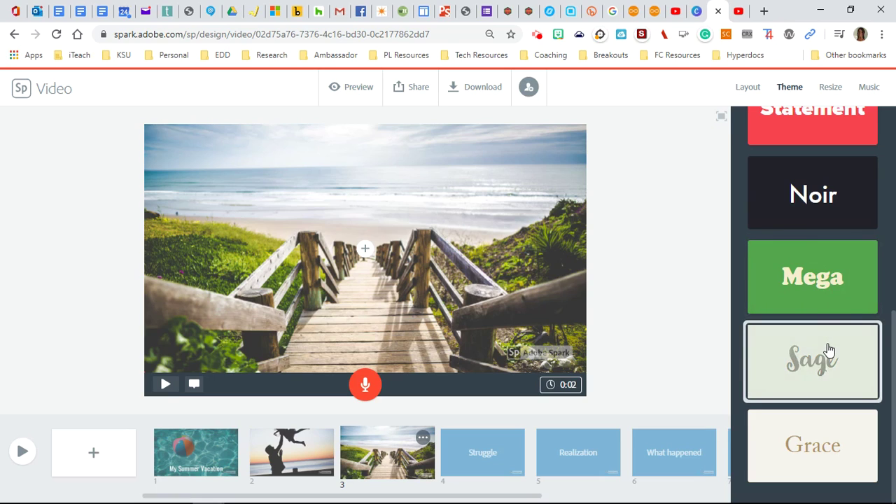
# Give the boardwalk slide a split-screen layout and add the text "We went to my grandmothers house and went to the beach!" beside the photo
pyautogui.click(747, 89)
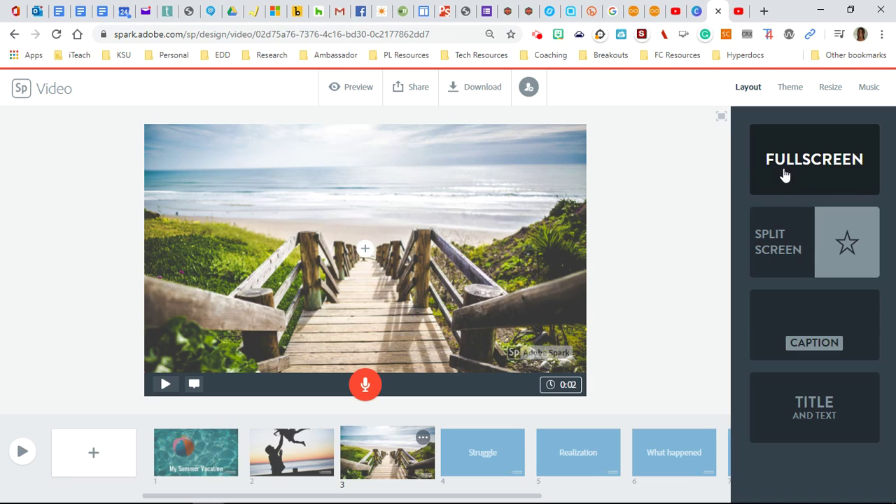
pyautogui.click(780, 242)
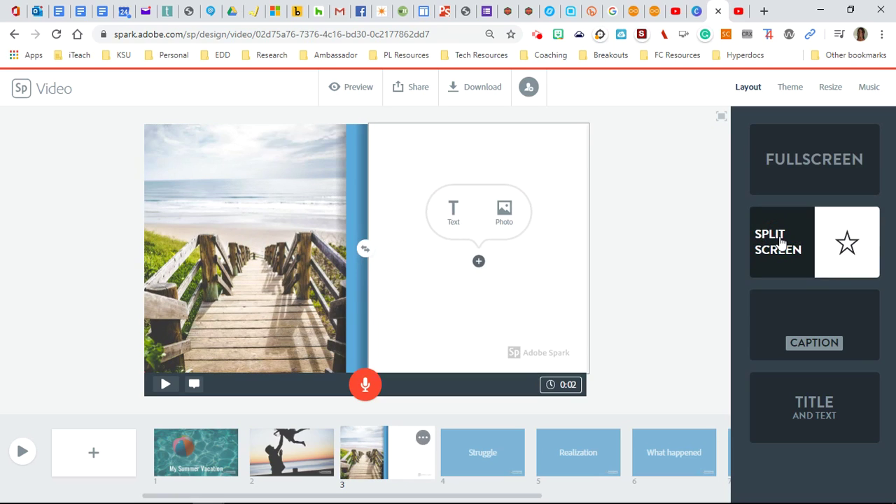
pyautogui.click(453, 210)
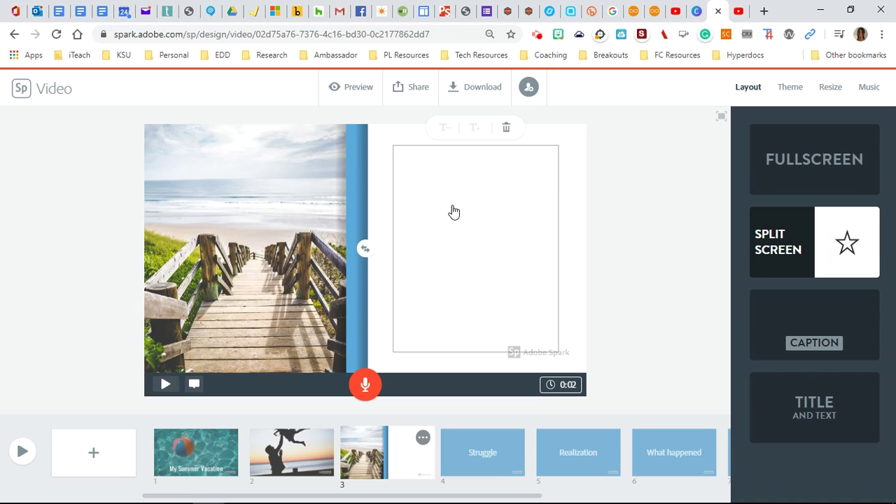
pyautogui.write('We we')
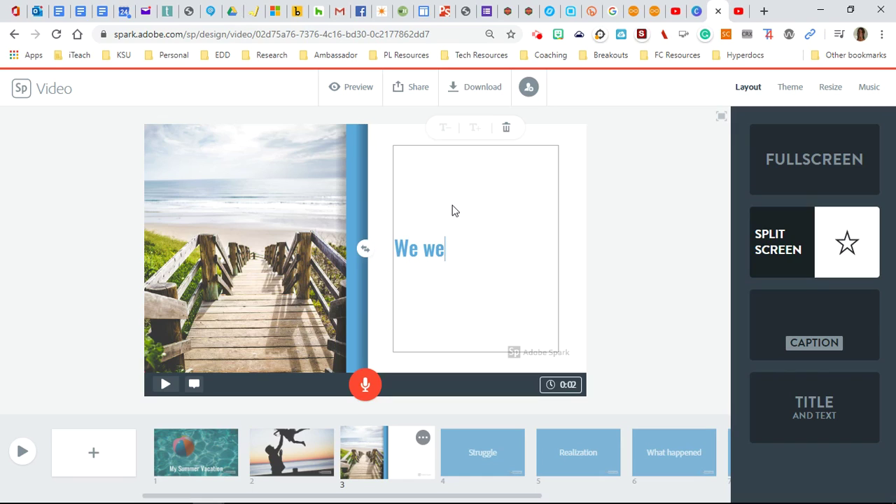
pyautogui.write('nt to m')
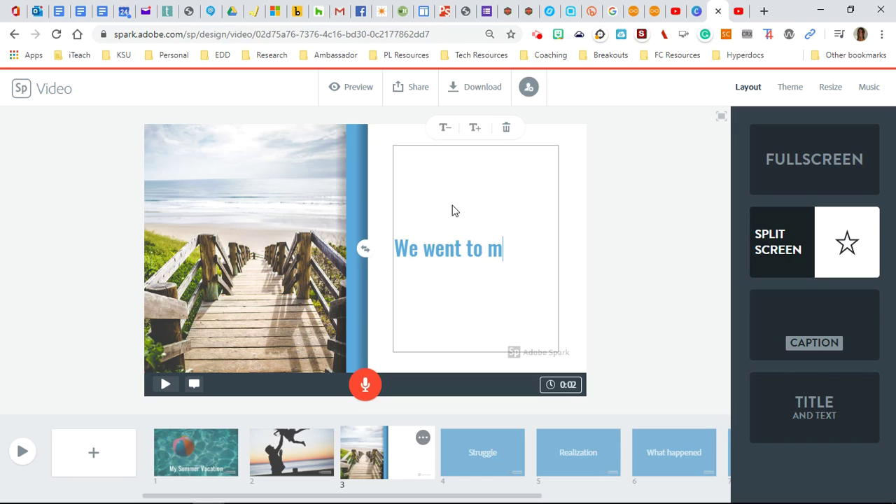
pyautogui.write('y grandmother')
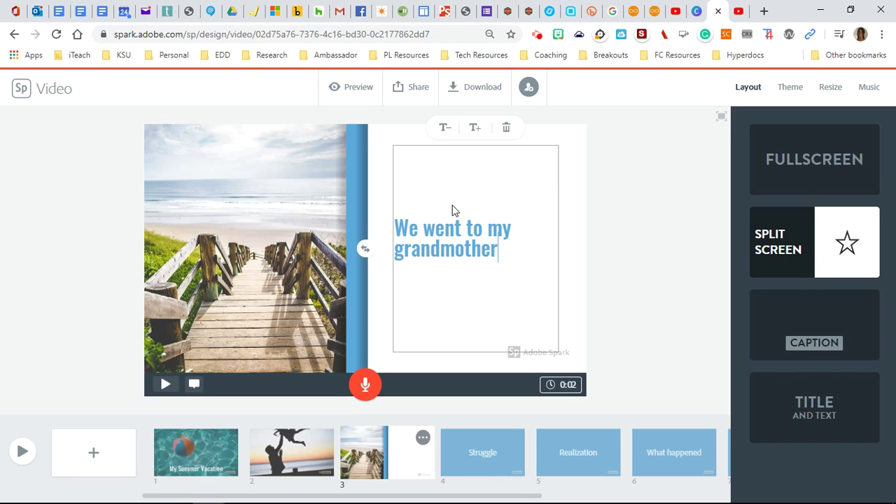
pyautogui.write('s house an')
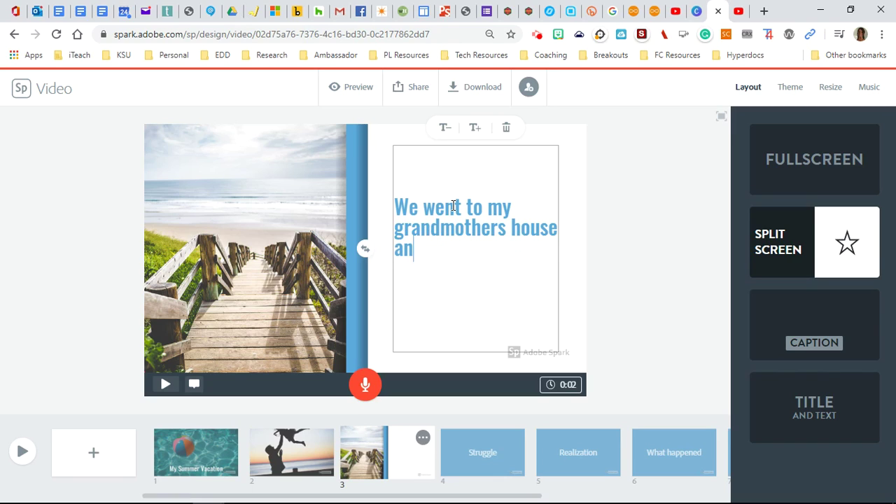
pyautogui.write('d went to the beach')
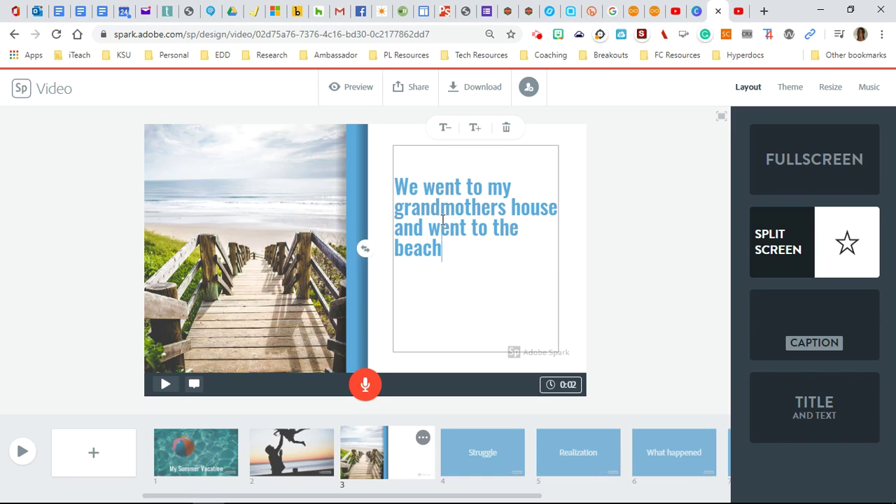
pyautogui.write('!')
# Try a larger size for the boardwalk slide's text and reduce it again
pyautogui.moveTo(454, 245); pyautogui.dragTo(401, 182)
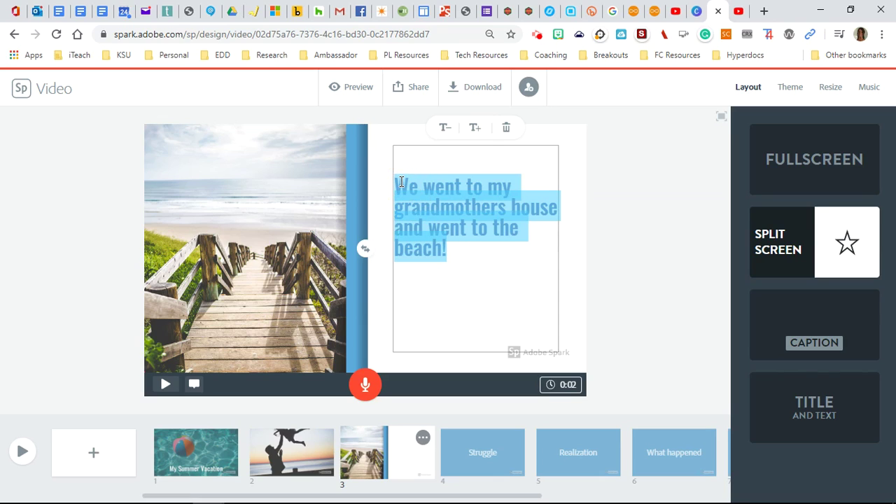
pyautogui.click(475, 127)
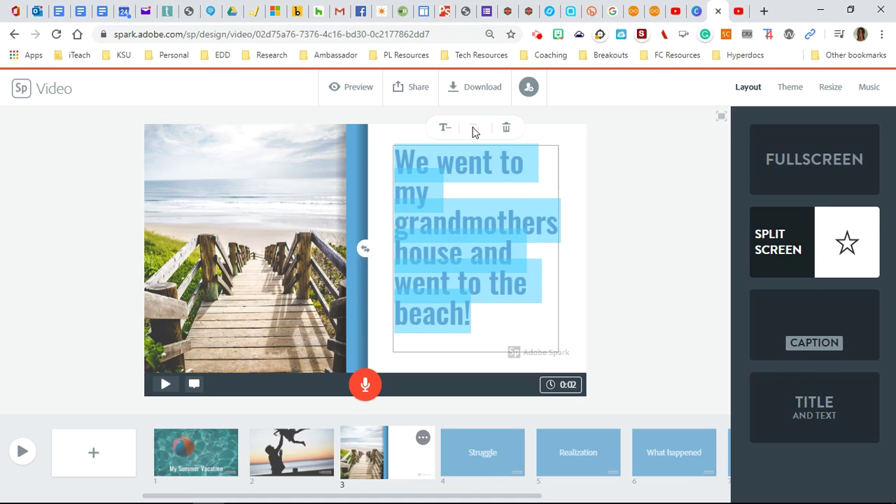
pyautogui.click(443, 133)
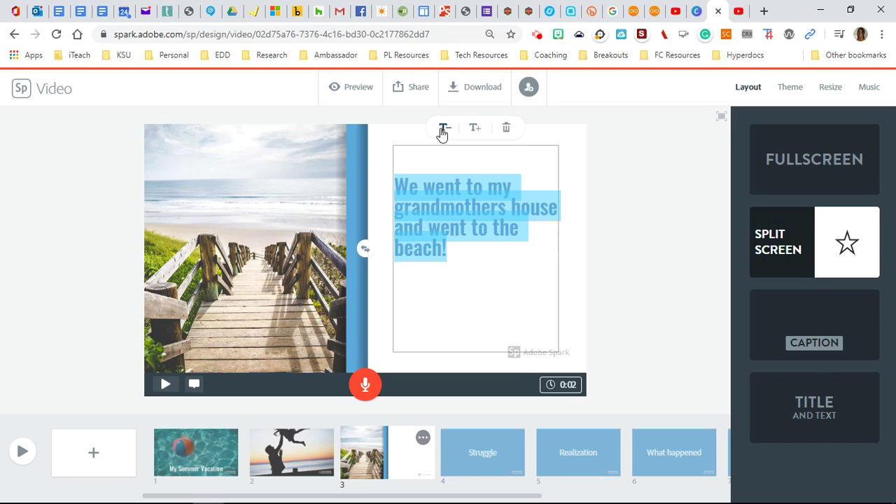
# Apply the Focus theme to the video and dismiss the tip about theme colors
pyautogui.click(791, 90)
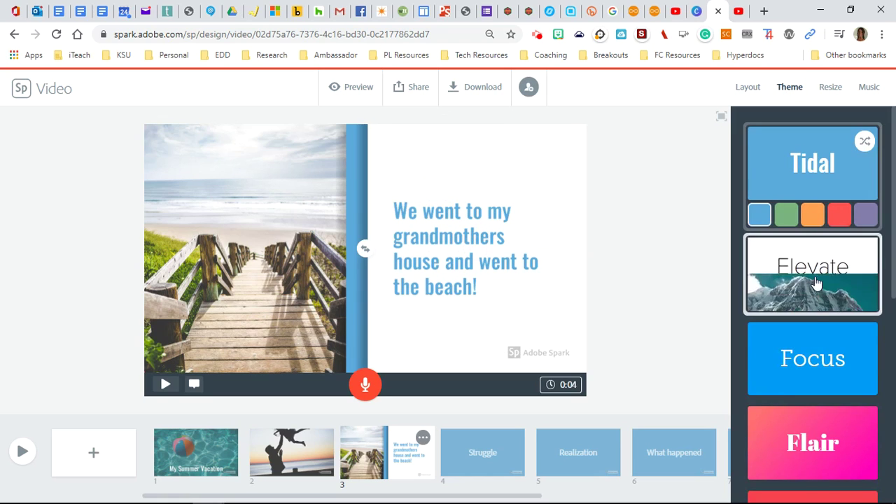
pyautogui.click(819, 371)
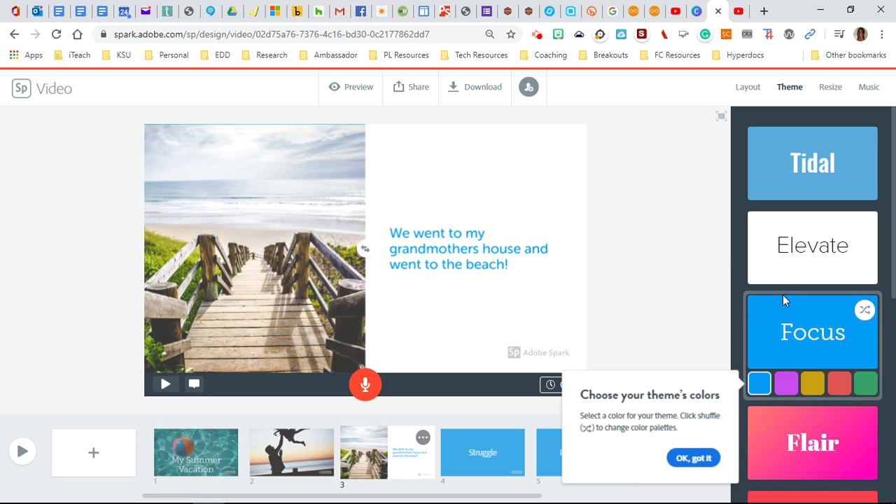
pyautogui.click(693, 458)
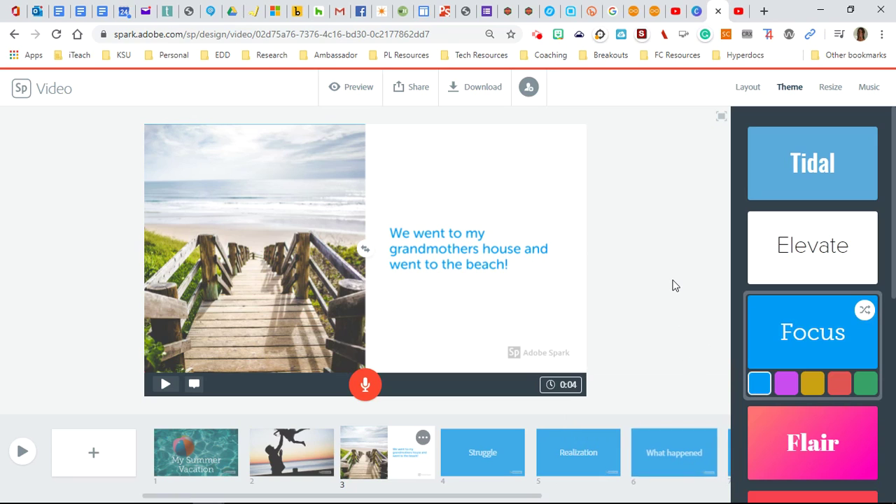
# Set the duration of the split-screen boardwalk slide to 6 seconds
pyautogui.click(574, 385)
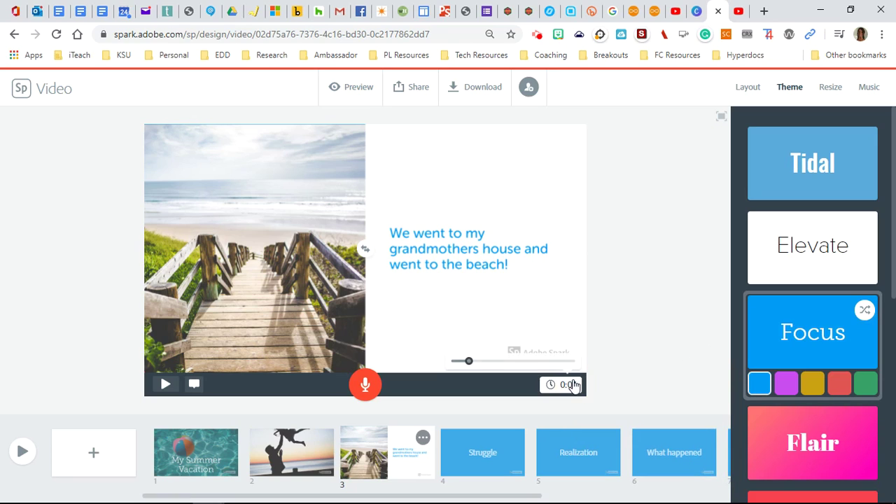
pyautogui.click(475, 362)
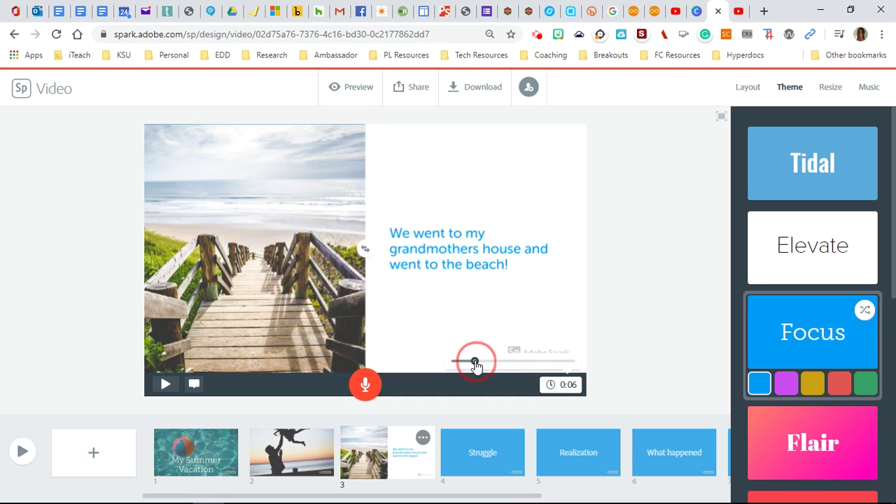
# Add the video IMG_0582 from the Videos folder to the Struggle slide
pyautogui.click(516, 439)
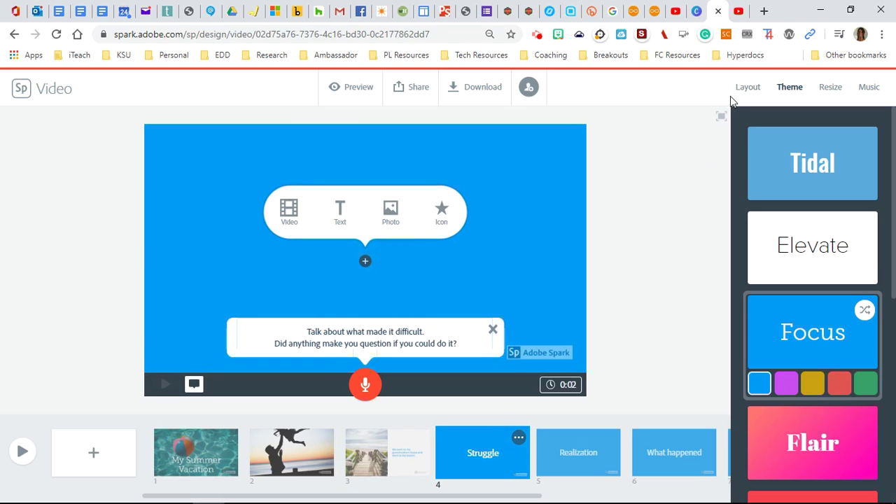
pyautogui.click(290, 214)
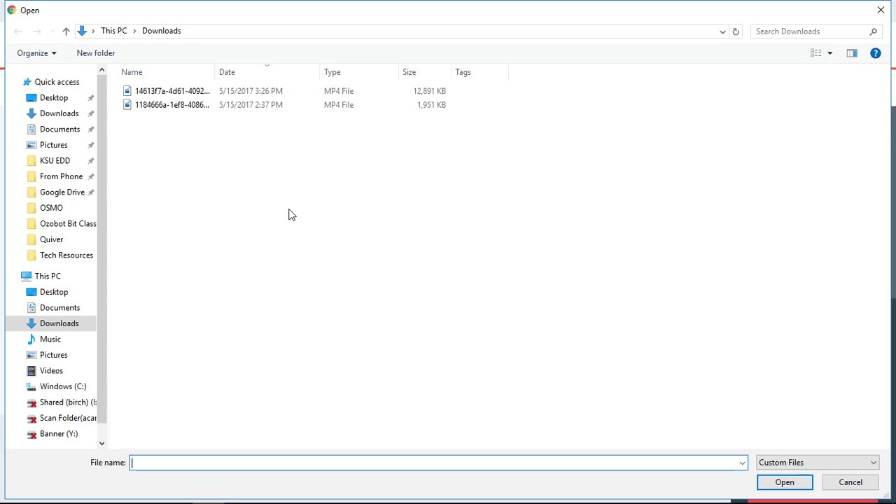
pyautogui.click(61, 372)
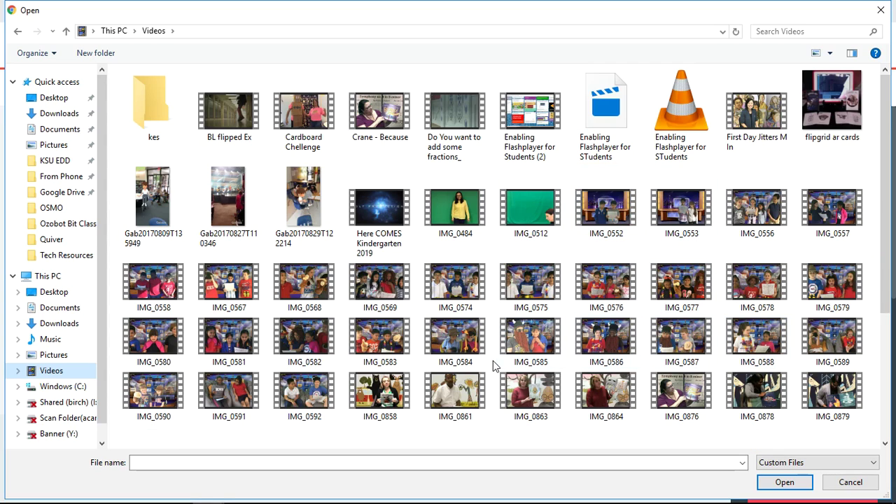
pyautogui.moveTo(294, 344)
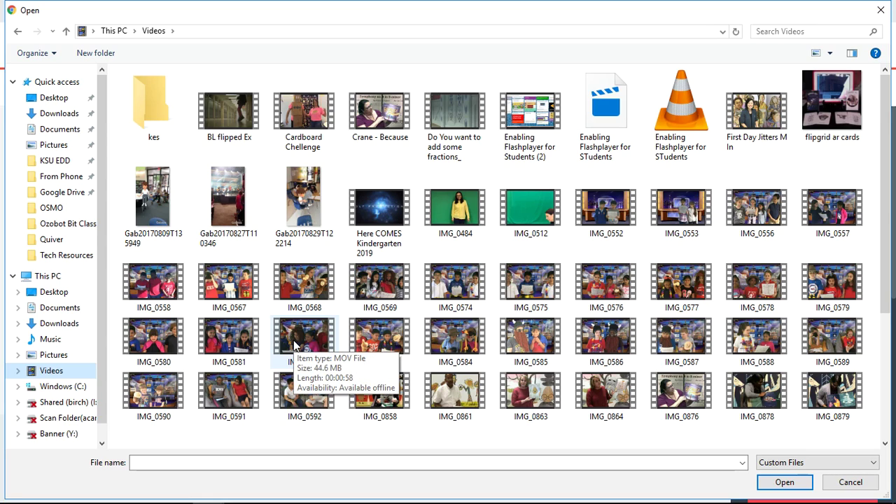
pyautogui.doubleClick(294, 343)
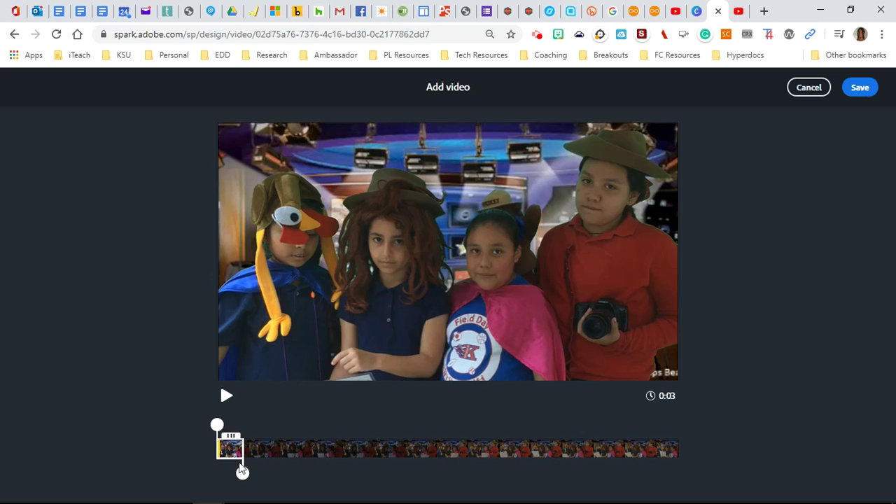
# Trim the clip to a 9-second section late in the footage, save it to the slide and dismiss the slide's prompt
pyautogui.moveTo(242, 472); pyautogui.dragTo(507, 465)
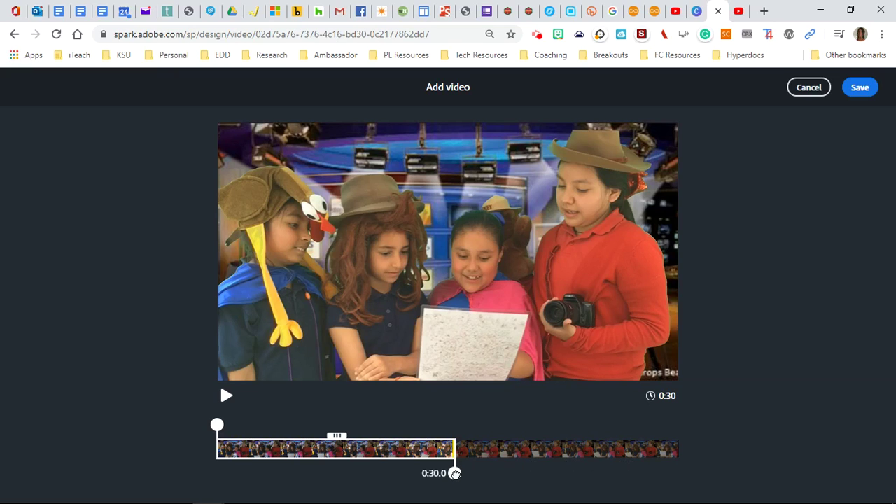
pyautogui.moveTo(455, 473); pyautogui.dragTo(293, 459)
pyautogui.moveTo(255, 436); pyautogui.dragTo(574, 448)
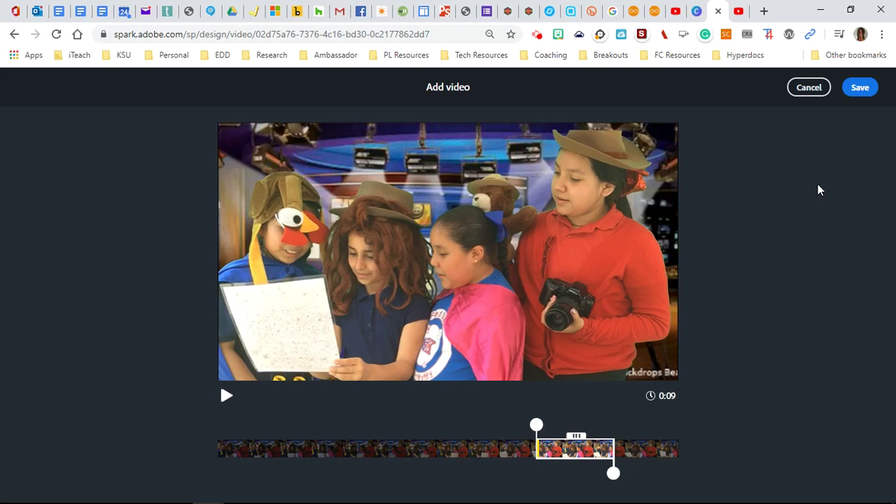
pyautogui.click(860, 90)
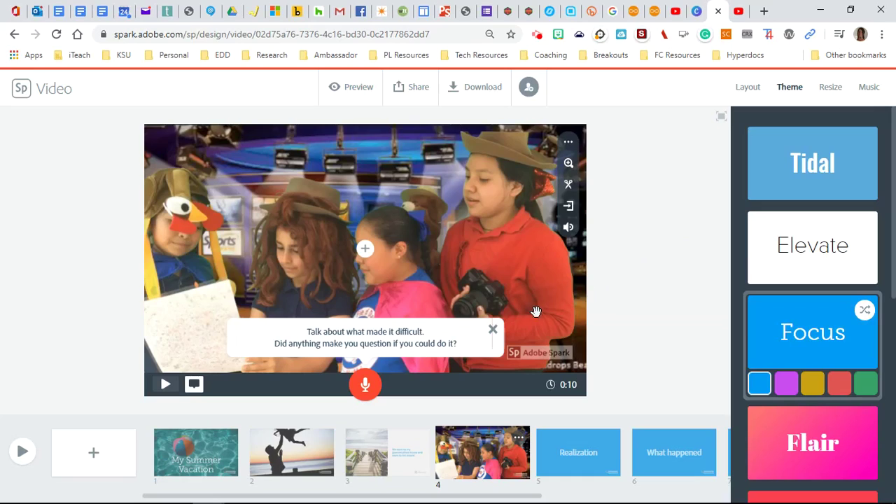
pyautogui.click(493, 326)
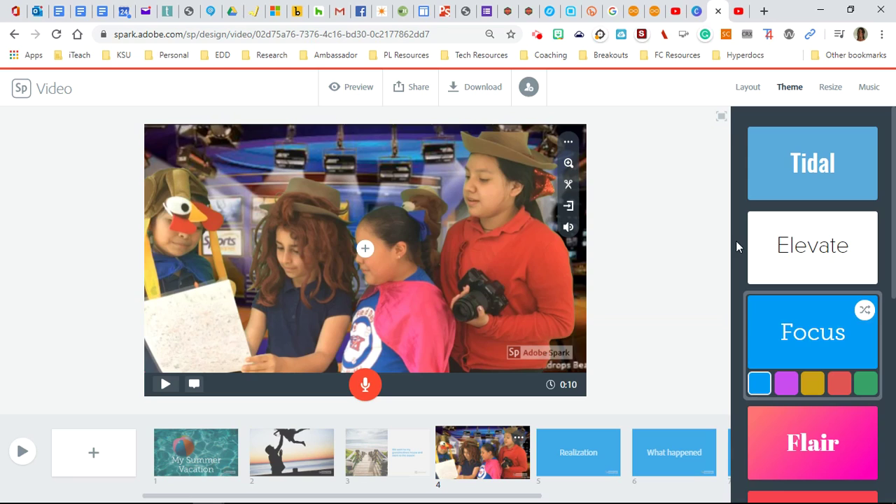
# Give the video slide a caption layout and add the caption "Student Project"
pyautogui.click(749, 88)
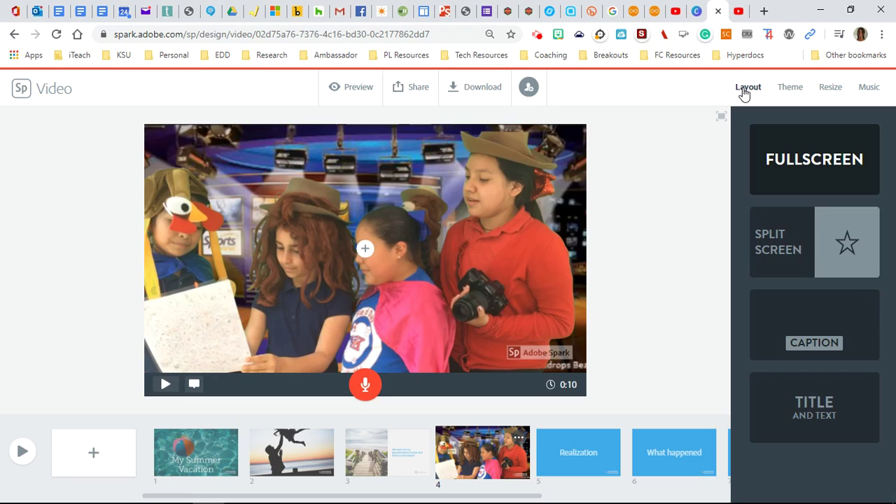
pyautogui.click(797, 328)
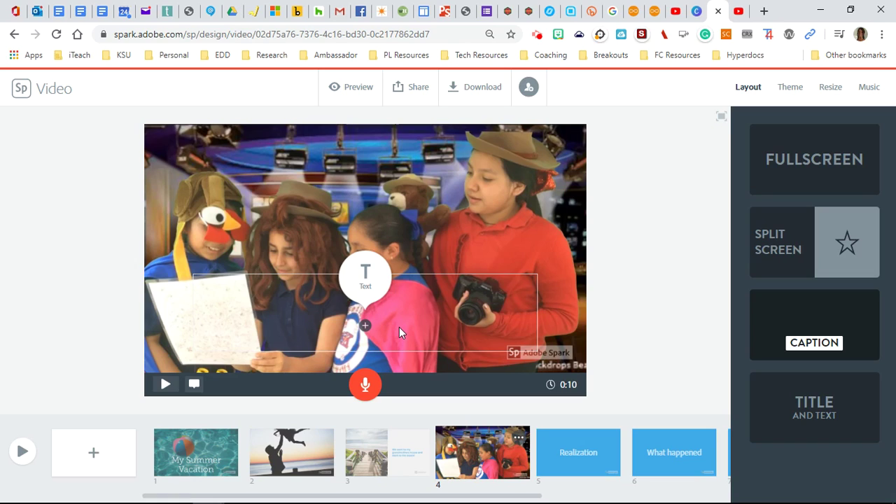
pyautogui.click(367, 283)
pyautogui.write('St')
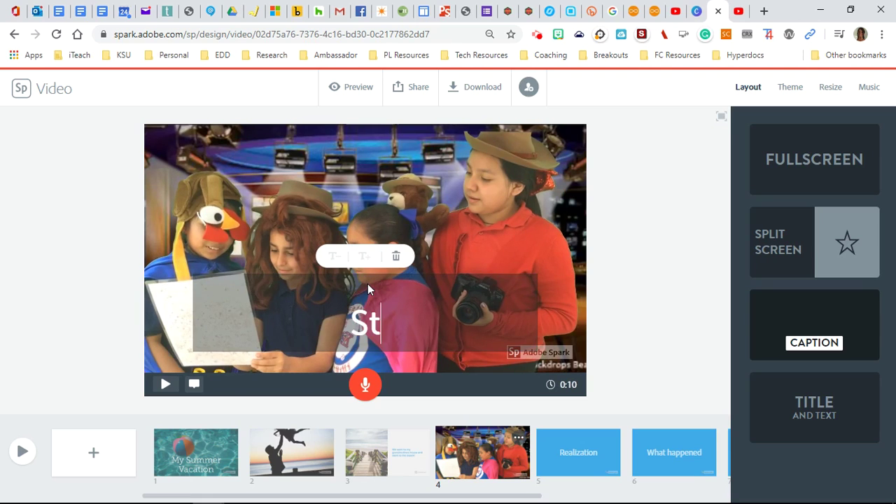
pyautogui.write('udent Project')
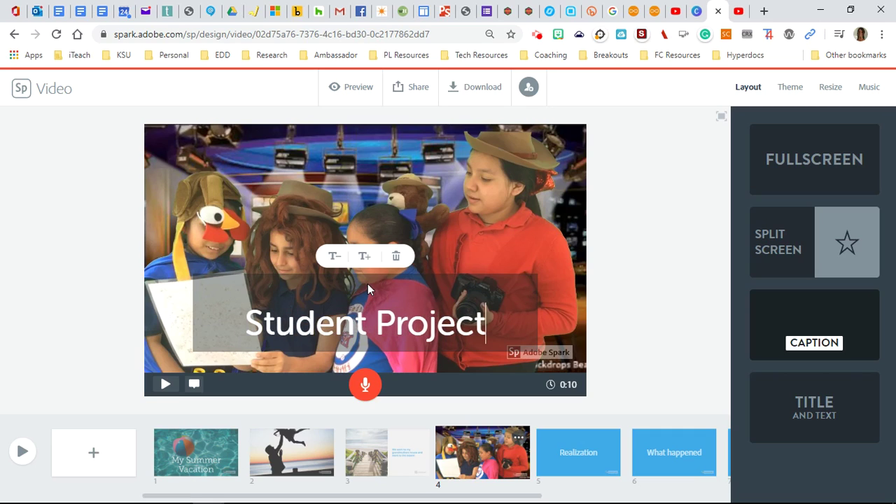
pyautogui.click(634, 253)
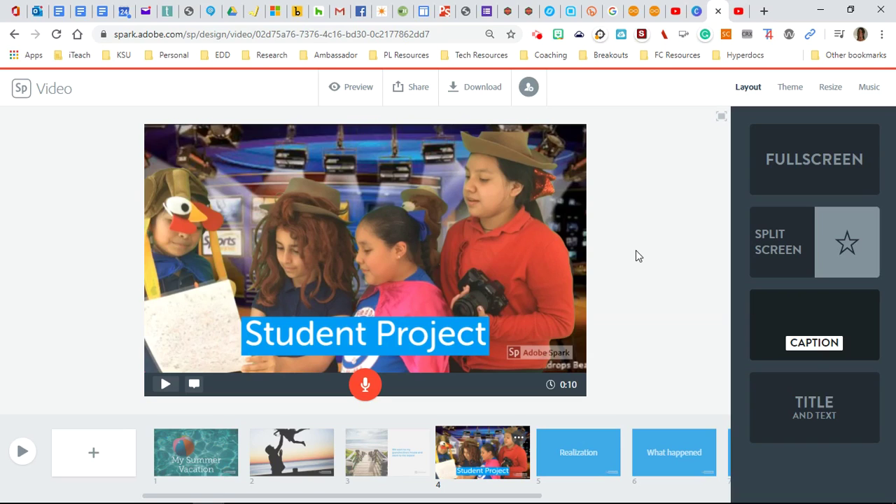
# Add the beach umbrella over waves icon to the Realization slide
pyautogui.click(572, 455)
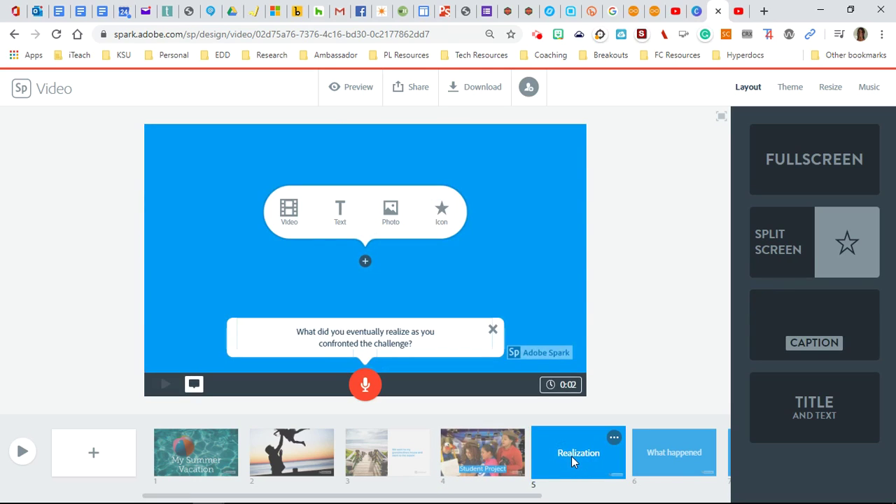
pyautogui.click(442, 214)
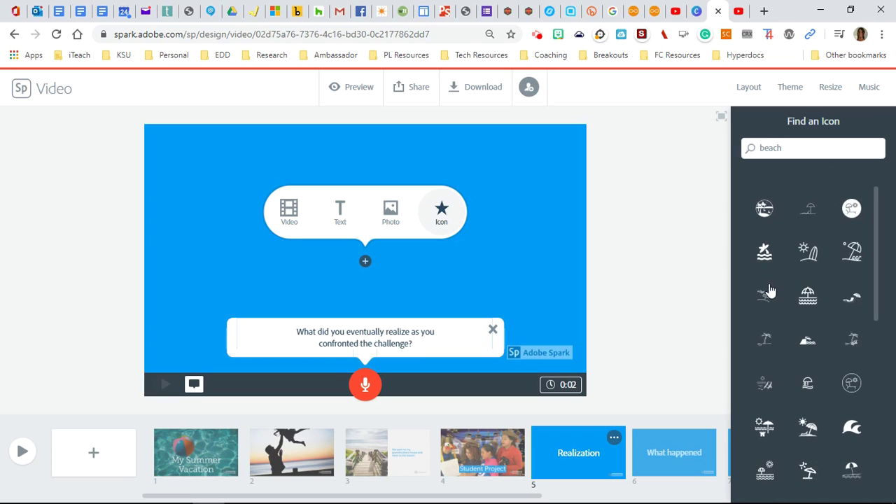
pyautogui.click(809, 300)
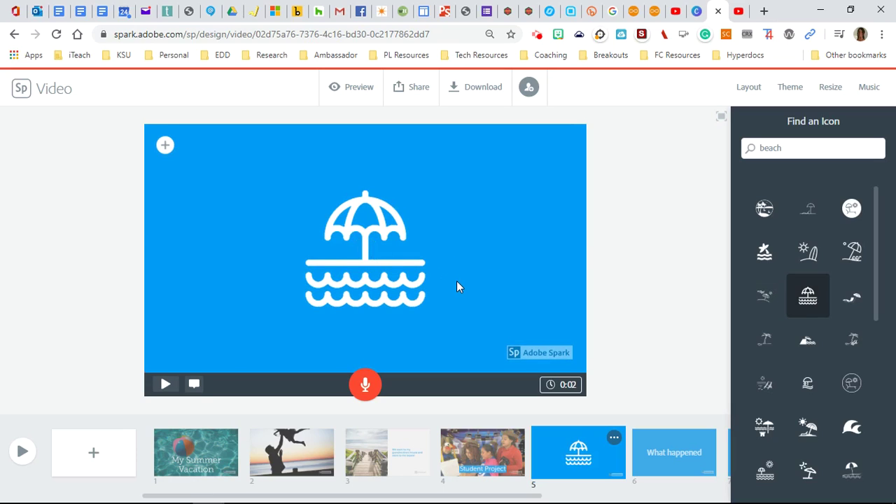
# Search the free photos for "sunset" and add the orange sunset over the ocean to the What happened slide
pyautogui.click(661, 457)
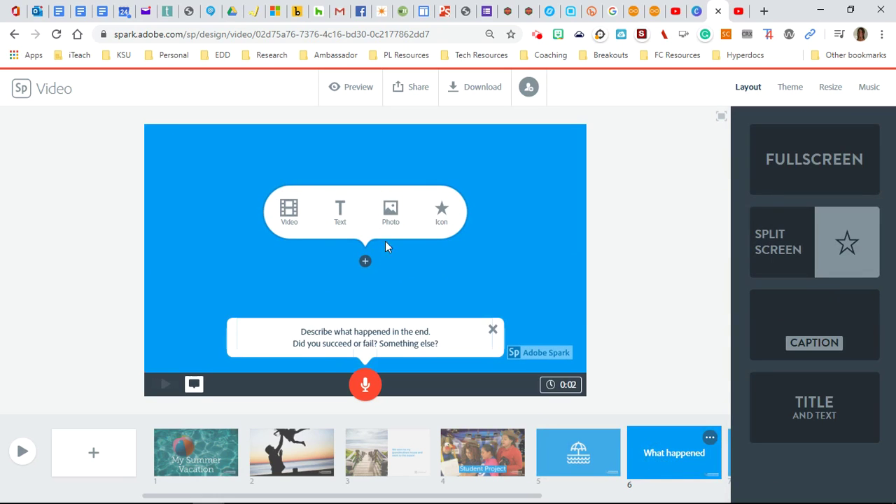
pyautogui.click(387, 210)
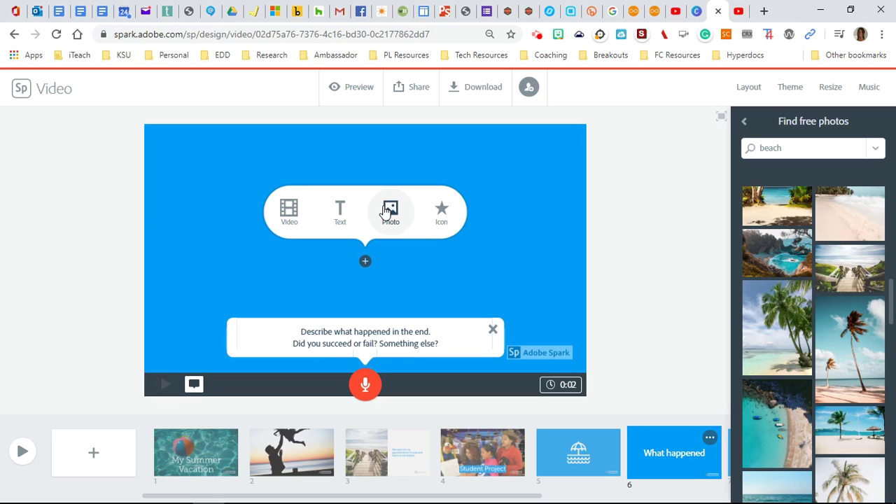
pyautogui.click(751, 150)
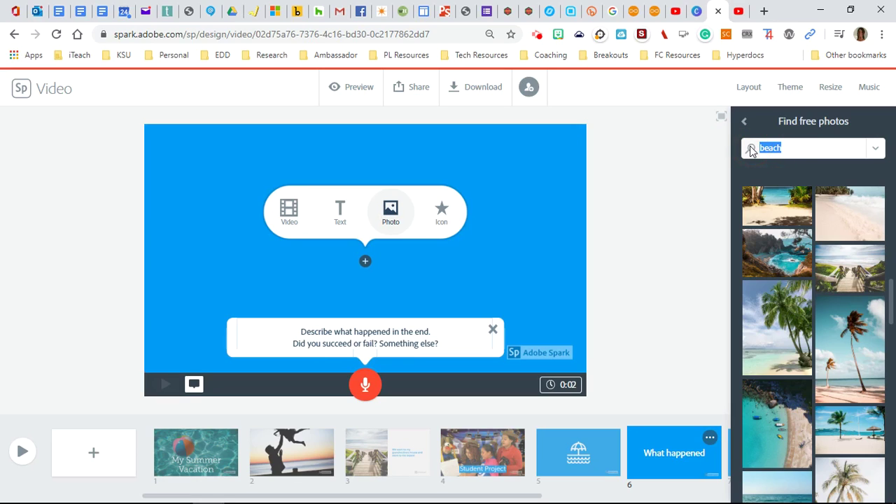
pyautogui.write('sunset')
pyautogui.press('Return')
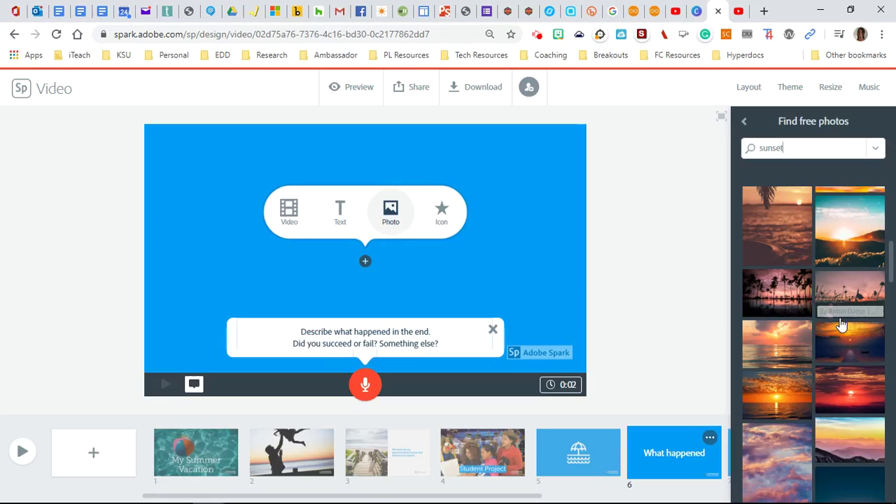
pyautogui.click(788, 397)
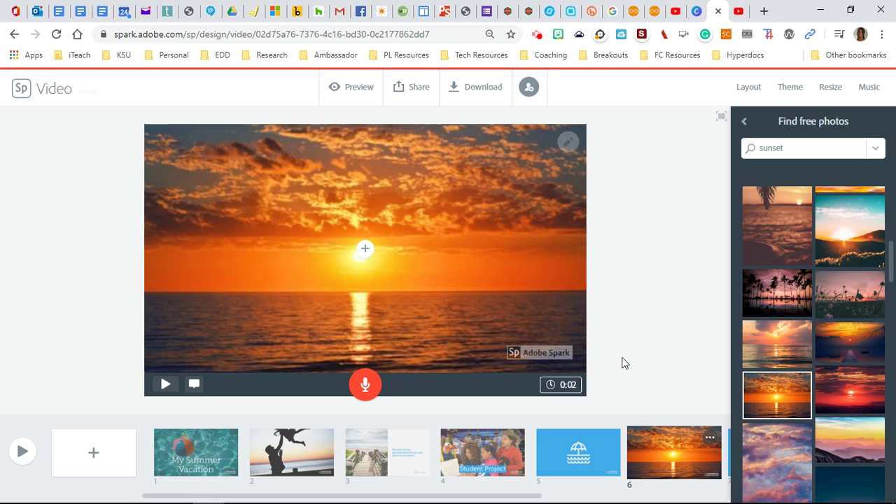
# Set the sunset slide's duration to 6 seconds and lengthen the duration of the beach umbrella icon slide
pyautogui.click(571, 391)
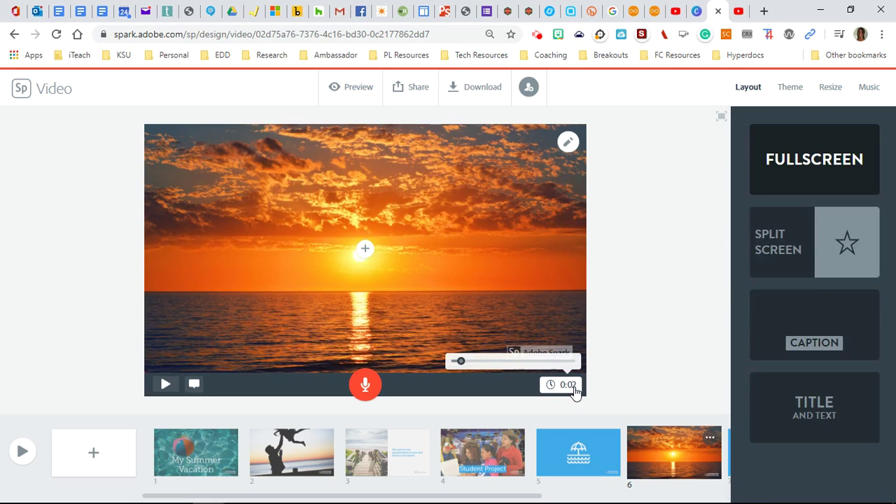
pyautogui.moveTo(462, 362); pyautogui.dragTo(478, 369)
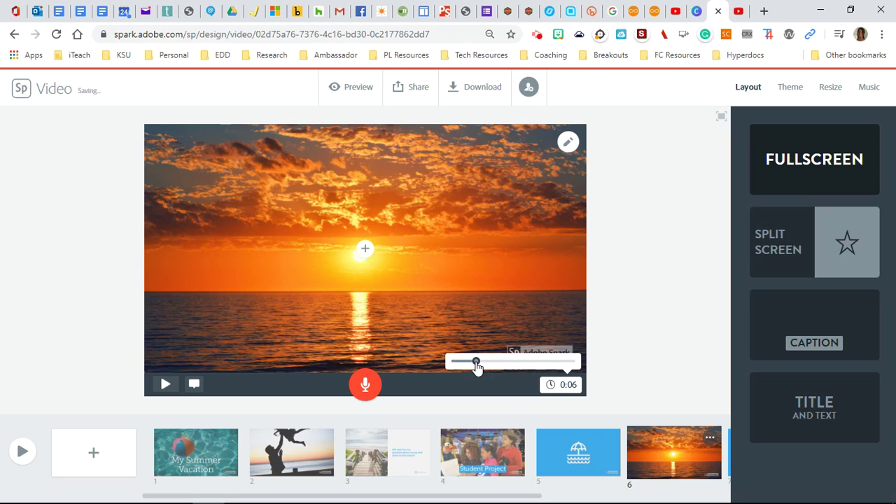
pyautogui.click(598, 451)
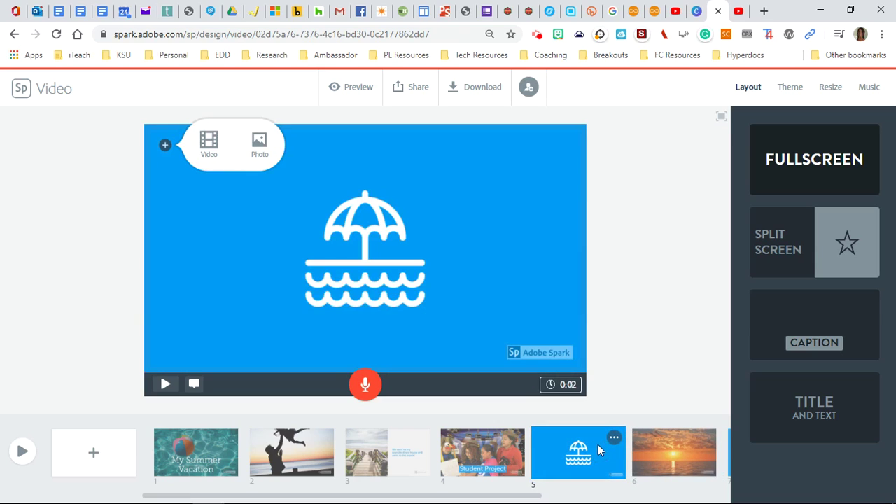
pyautogui.click(558, 385)
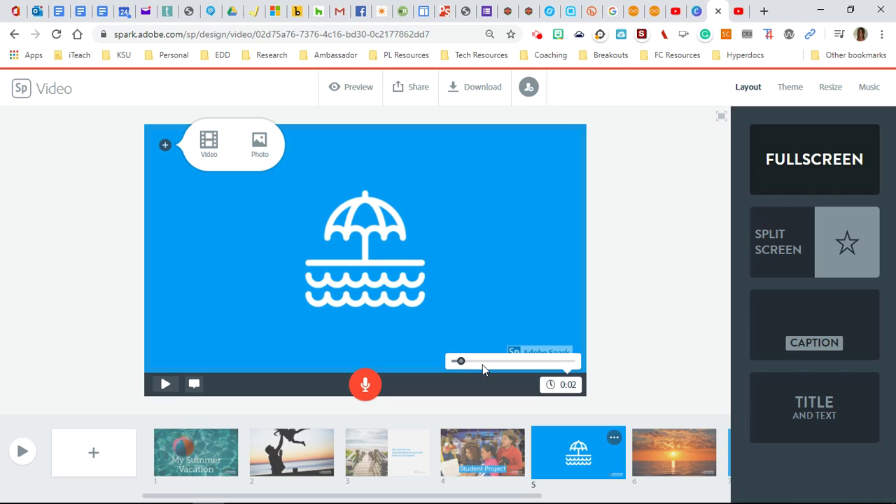
pyautogui.moveTo(456, 364); pyautogui.dragTo(482, 370)
# Give slide 2 a split-screen layout and swap the halves so the silhouette photo is on the right
pyautogui.click(301, 450)
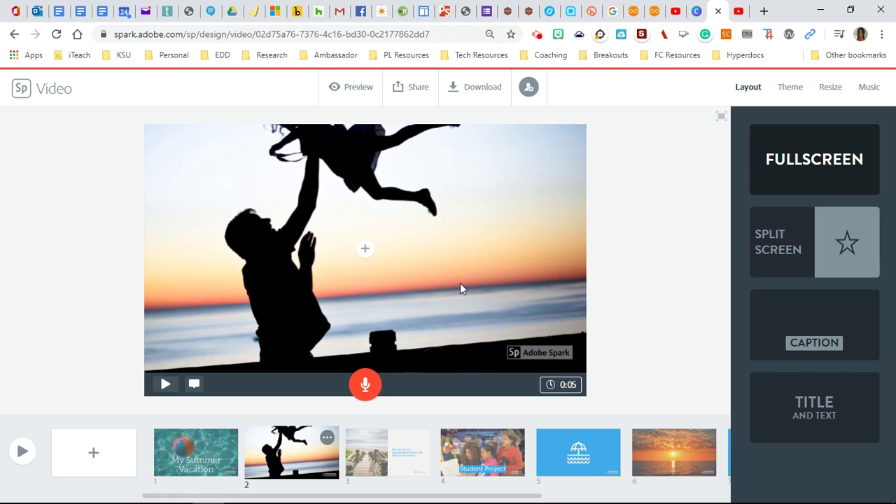
pyautogui.click(812, 267)
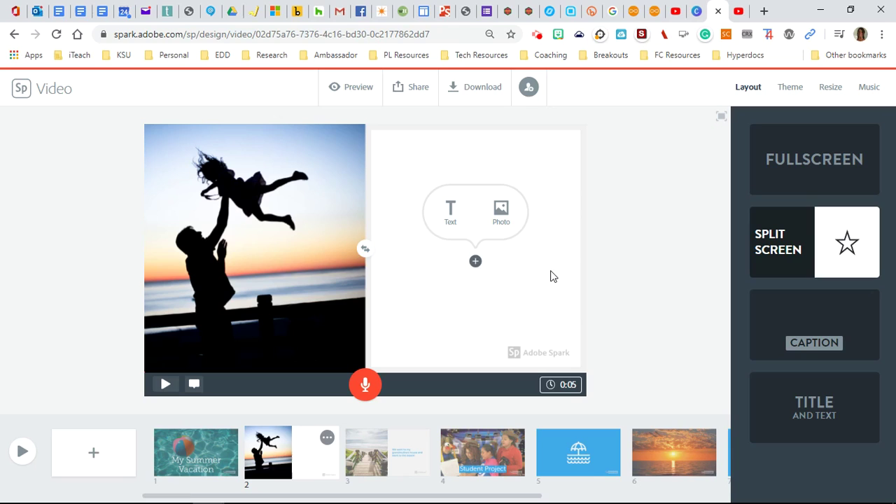
pyautogui.click(367, 251)
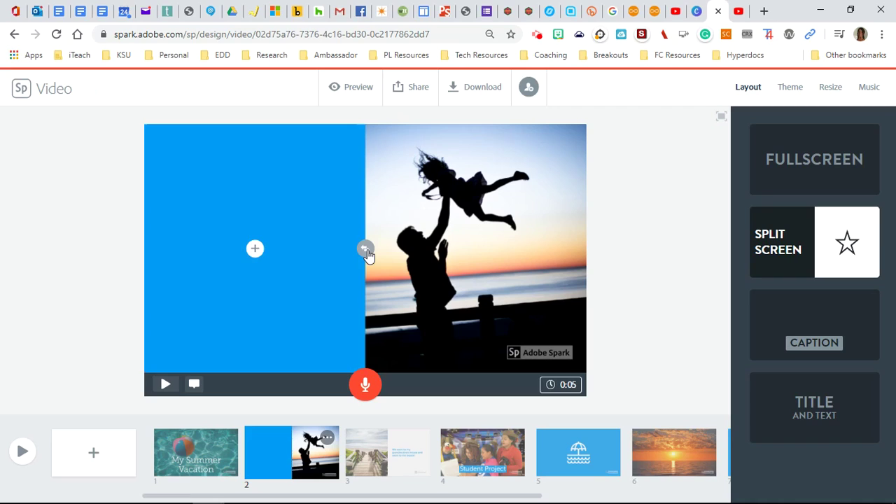
# Add the text "I always have a wonderful time when I am with my dad!" to slide 2's blank half and enlarge it
pyautogui.click(255, 250)
pyautogui.click(230, 213)
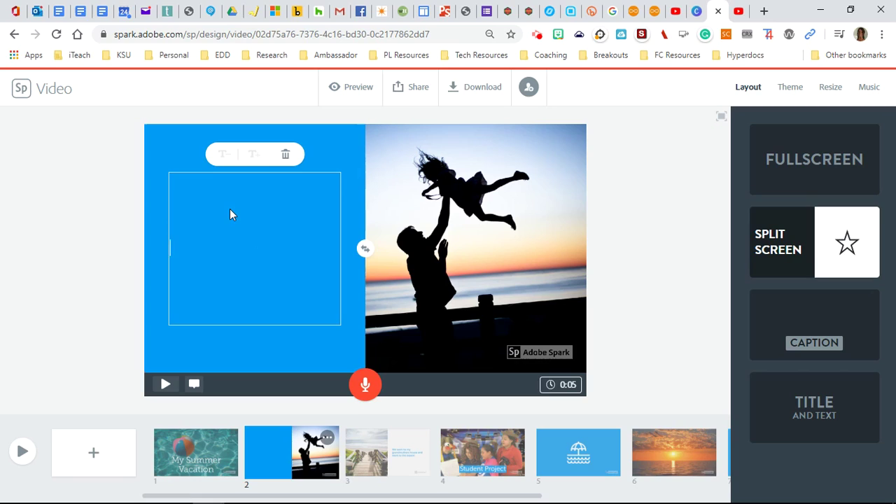
pyautogui.write('I always have')
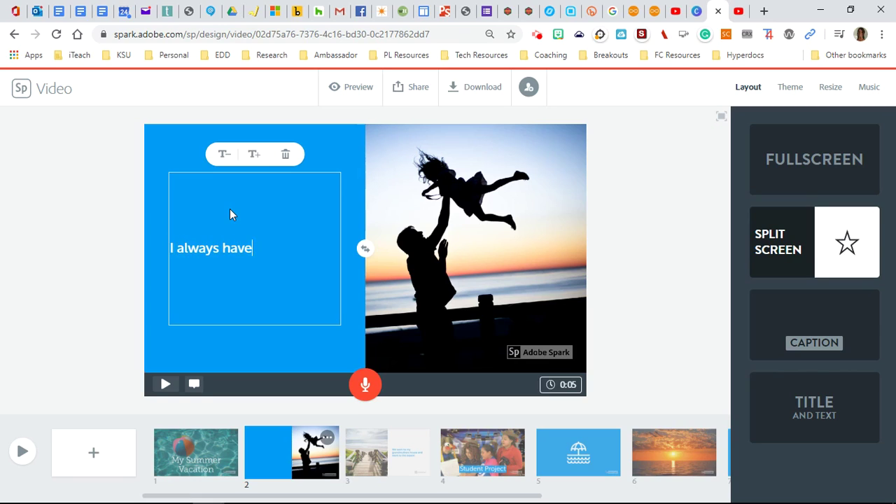
pyautogui.write(' a wonder')
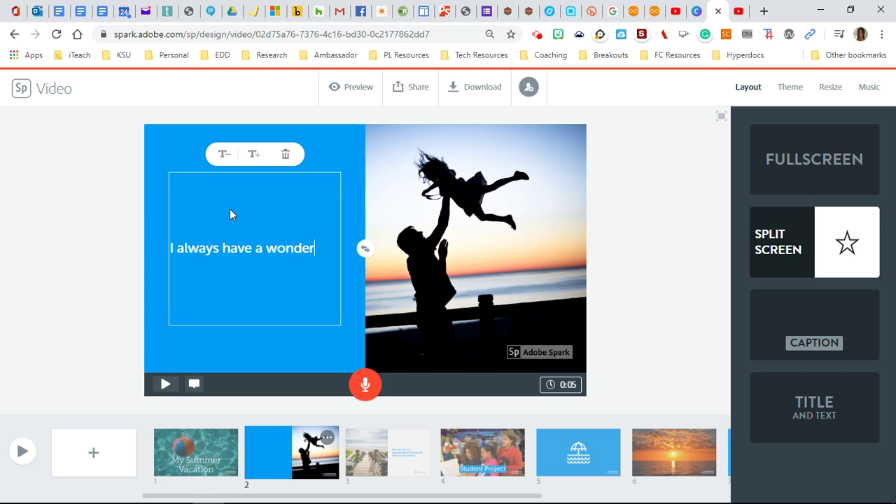
pyautogui.write('ful time whe')
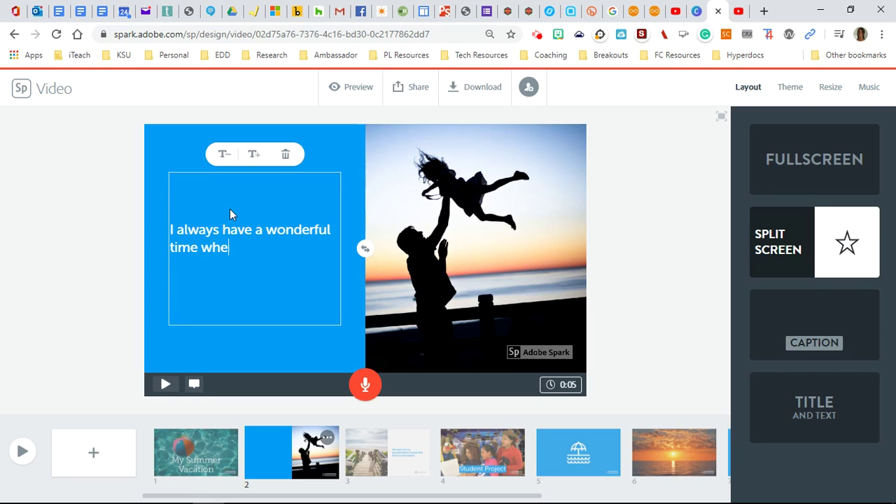
pyautogui.write('n I am with my')
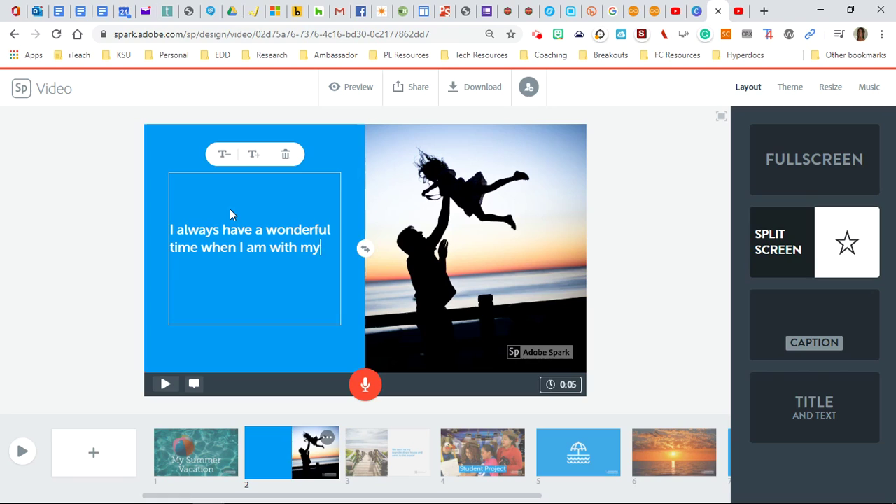
pyautogui.write(' dada')
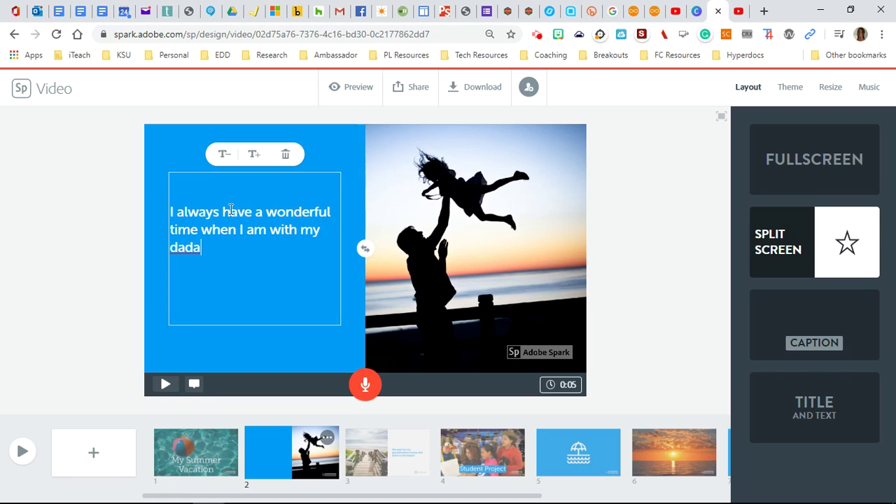
pyautogui.press('BackSpace')
pyautogui.click(257, 154)
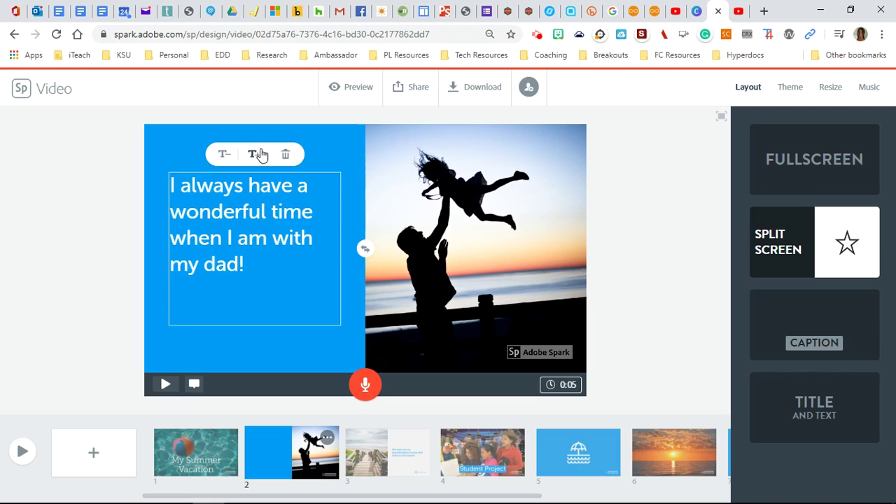
pyautogui.click(193, 149)
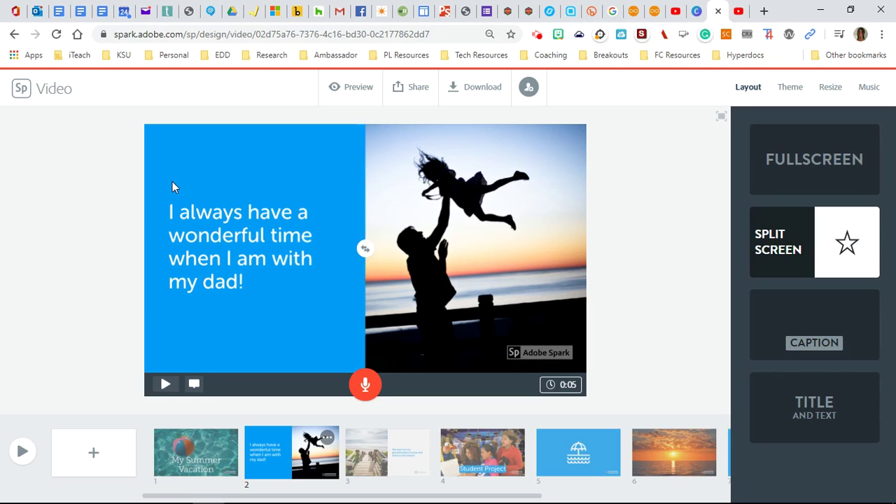
# Review slides 1 through 6 one after another, checking each slide's content and layout
pyautogui.click(198, 446)
pyautogui.click(276, 447)
pyautogui.click(340, 453)
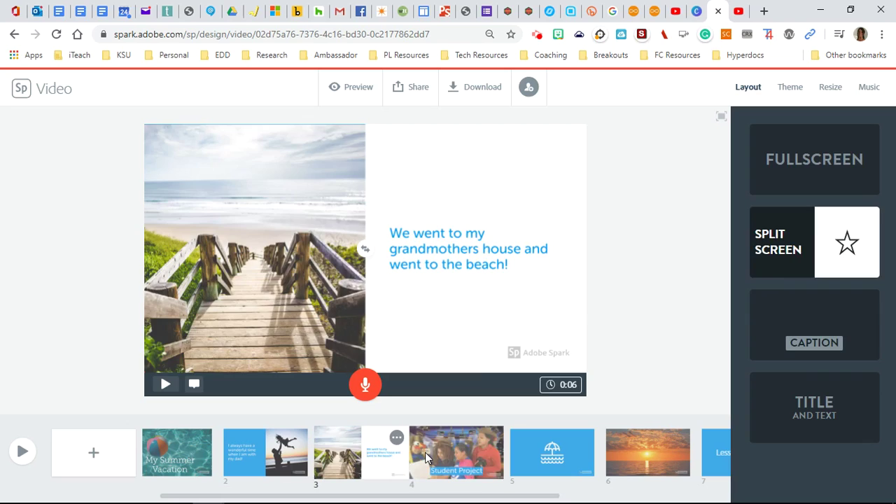
pyautogui.click(425, 452)
pyautogui.click(533, 452)
pyautogui.click(638, 456)
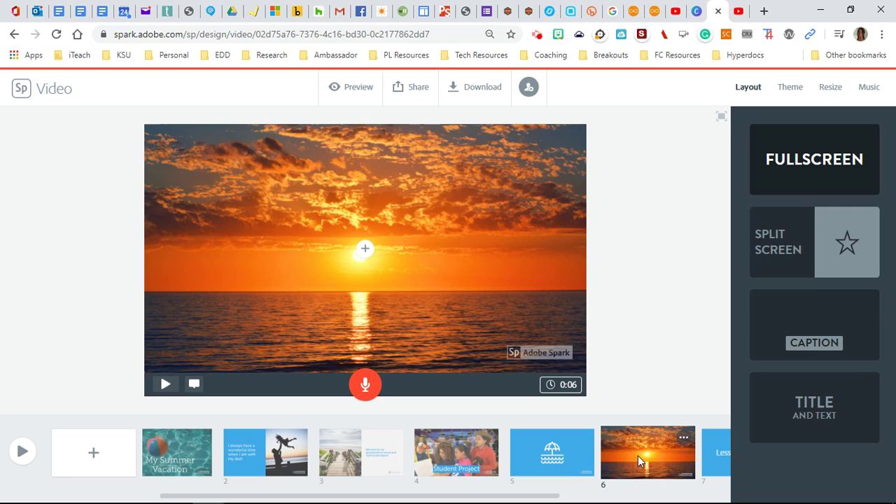
# Delete the unused "Lesson I learned" slide near the end of the video
pyautogui.moveTo(549, 495); pyautogui.dragTo(735, 494)
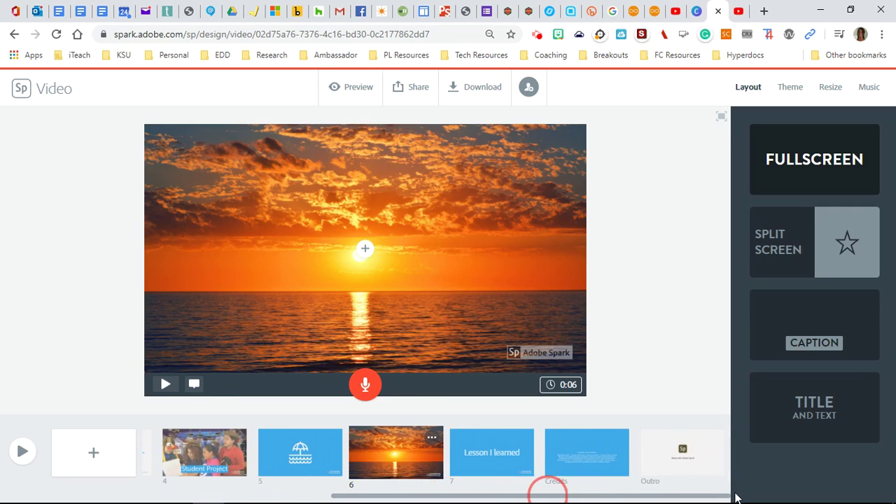
pyautogui.click(476, 455)
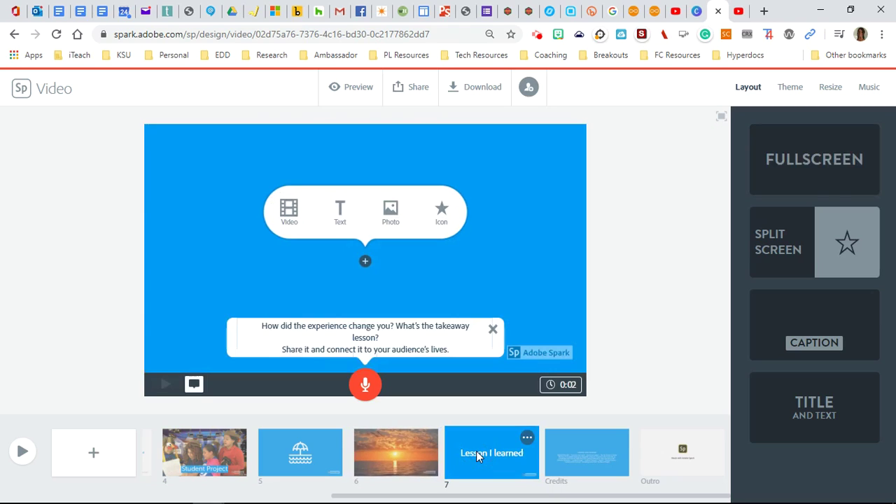
pyautogui.click(528, 439)
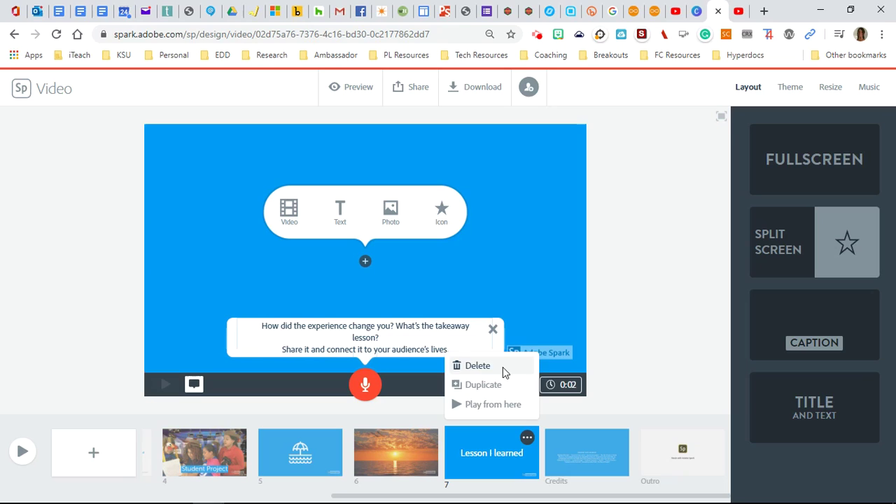
pyautogui.click(505, 367)
pyautogui.click(506, 406)
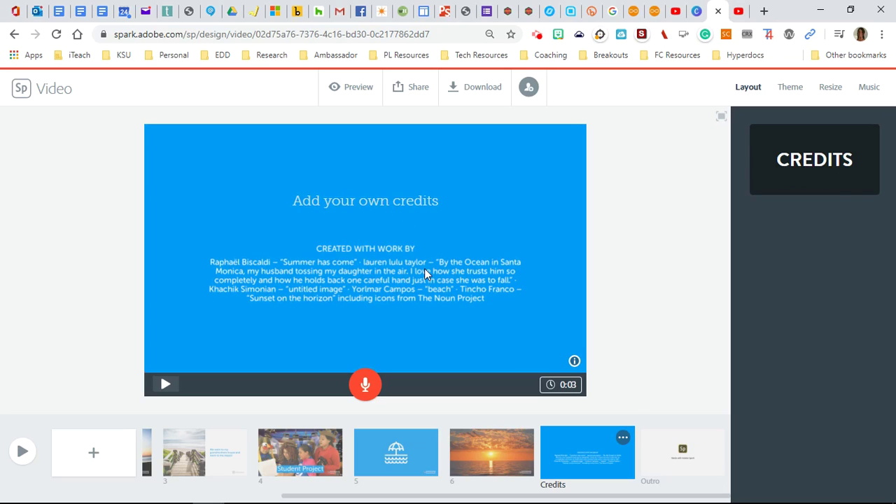
# Examine the Outro slide and the Credits slide, including the Credits slide's options
pyautogui.click(669, 457)
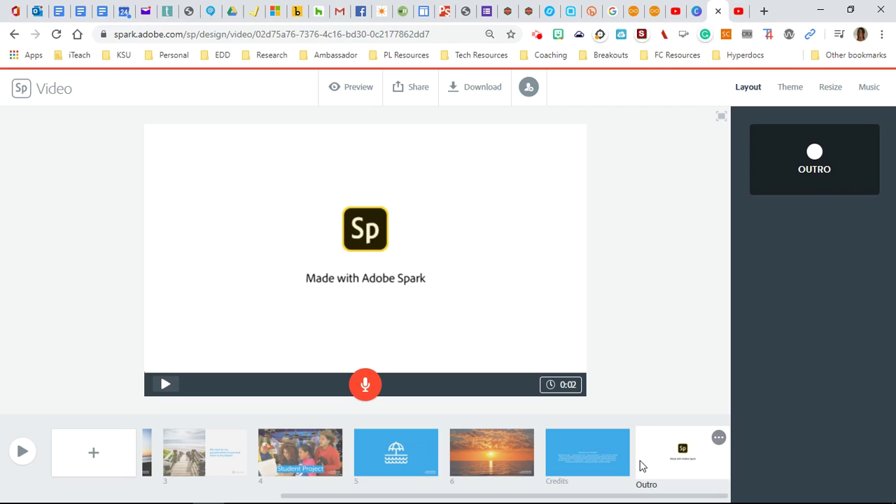
pyautogui.click(602, 456)
pyautogui.click(622, 441)
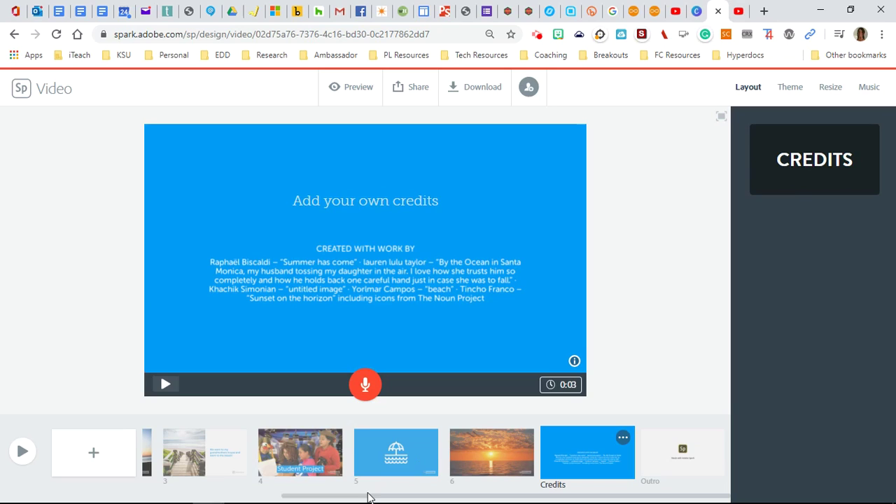
# Record a voice narration on the "My Summer Vacation" title slide
pyautogui.moveTo(366, 494); pyautogui.dragTo(107, 497)
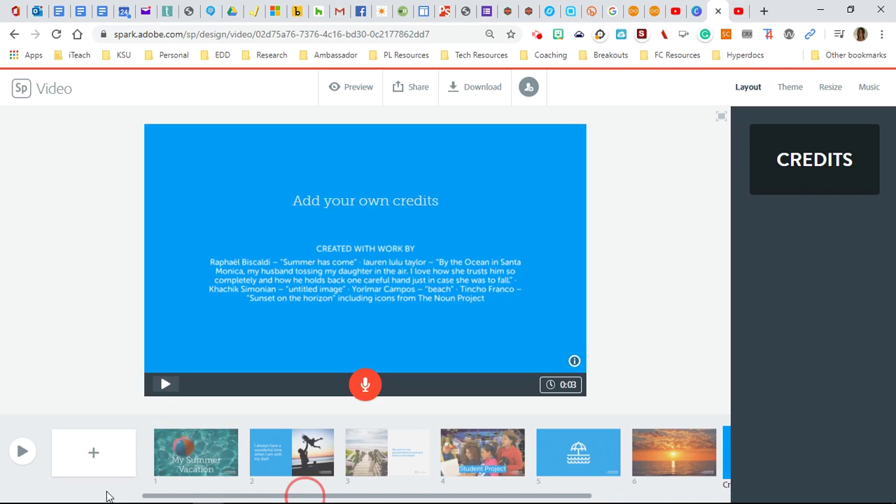
pyautogui.click(168, 452)
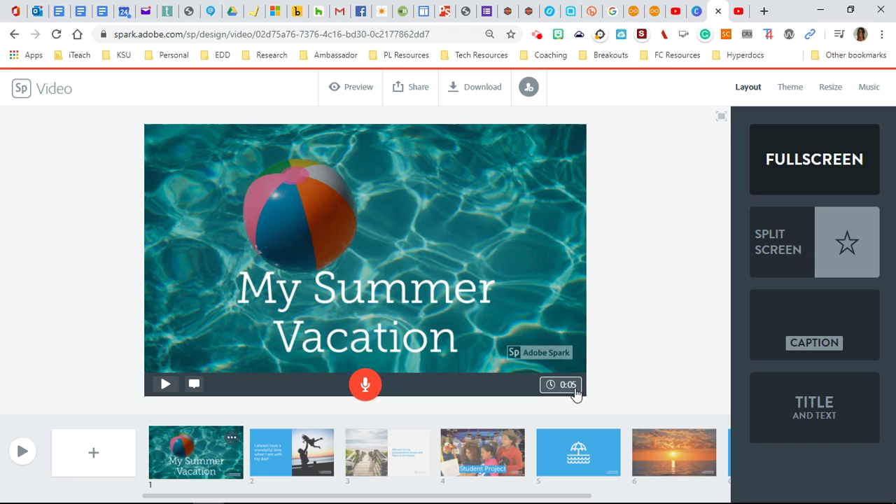
pyautogui.click(363, 386)
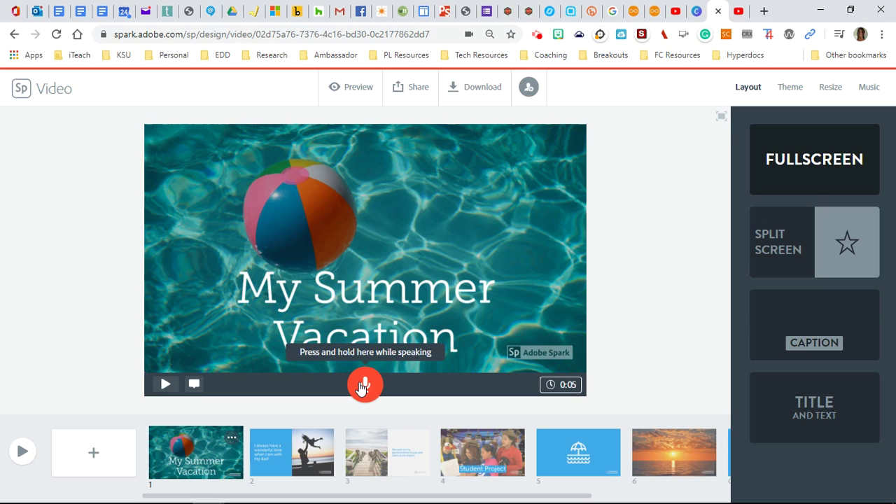
pyautogui.moveTo(362, 389); pyautogui.dragTo(362, 389)
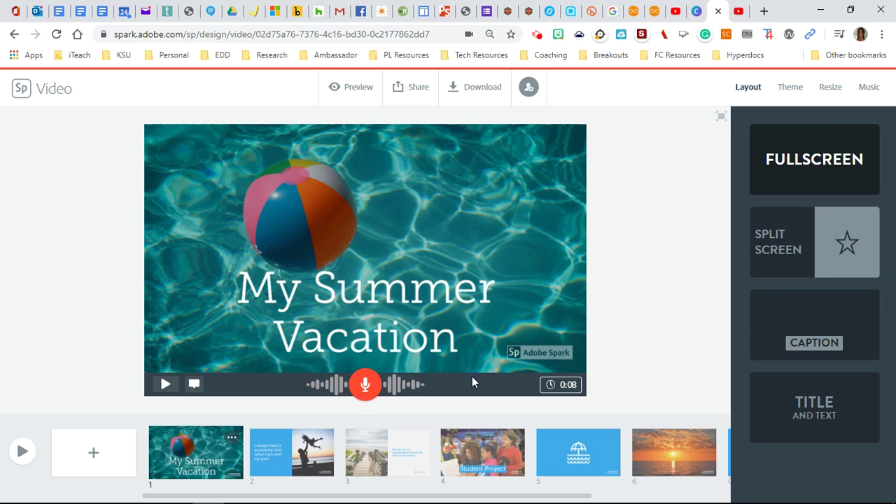
# Record a voice narration on slide 2, the split-screen slide about dad
pyautogui.click(287, 457)
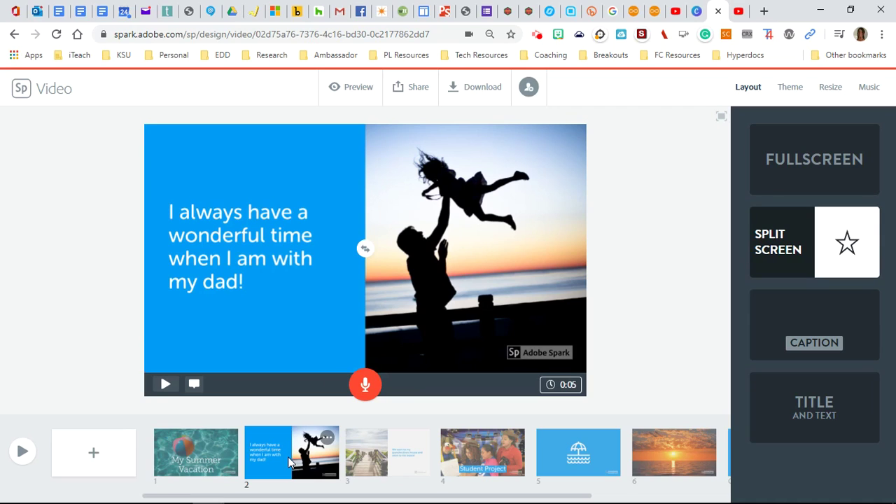
pyautogui.click(370, 392)
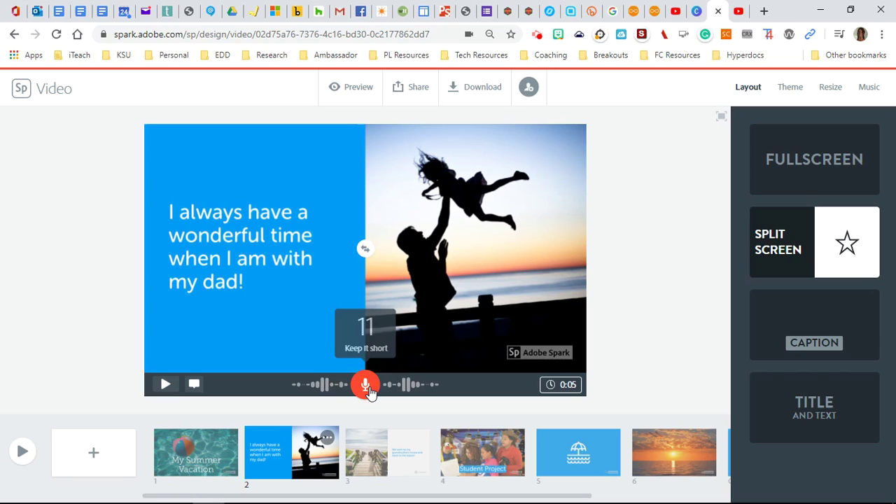
pyautogui.moveTo(369, 392); pyautogui.dragTo(370, 392)
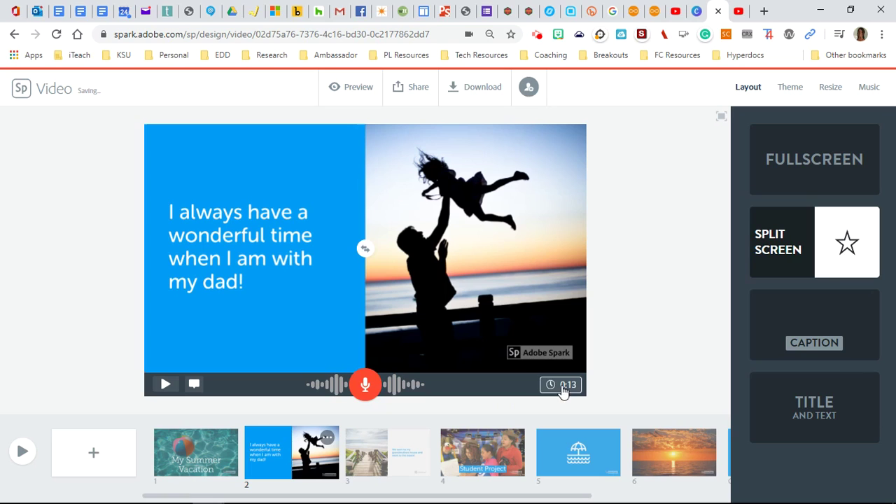
# Look through slides 3 to 6, the slides without a voice narration
pyautogui.click(400, 452)
pyautogui.click(464, 455)
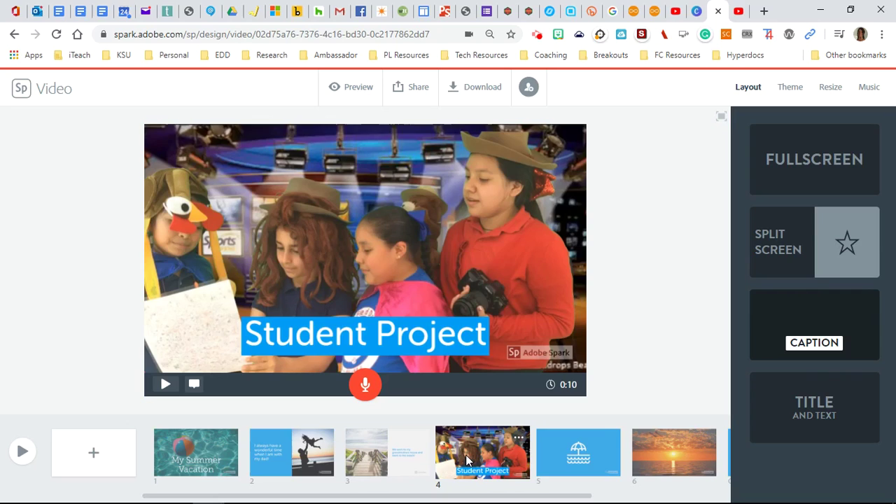
pyautogui.click(561, 460)
pyautogui.click(647, 466)
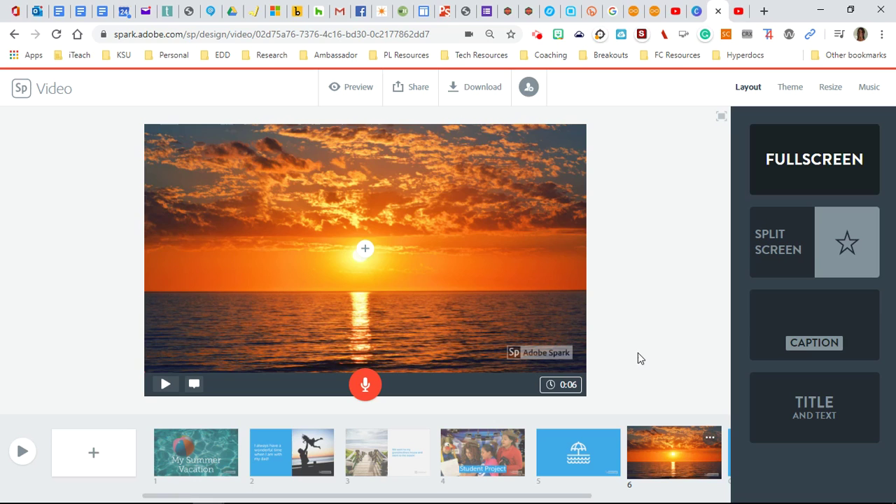
# Play back the title slide with its narration and bring up the background music choices
pyautogui.click(168, 441)
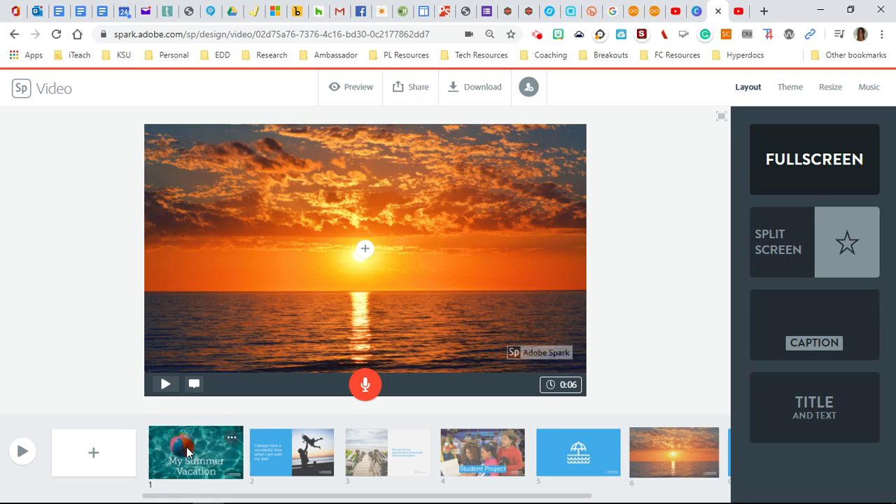
pyautogui.click(165, 385)
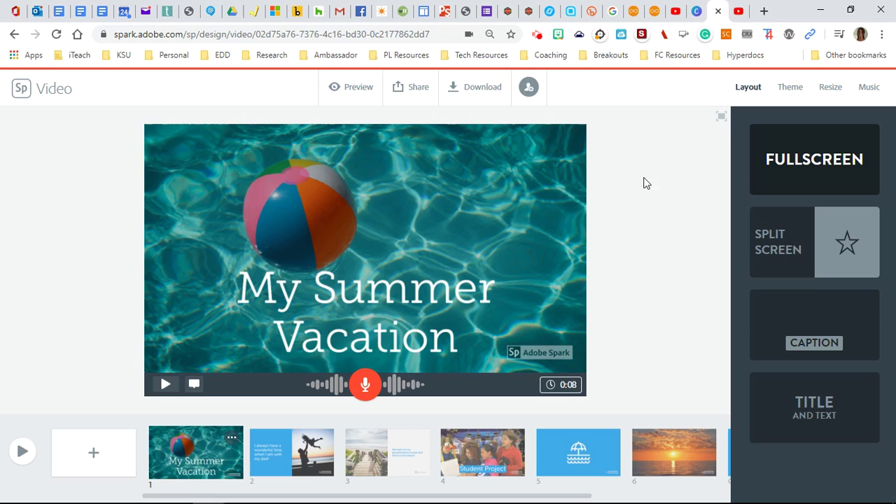
pyautogui.click(869, 88)
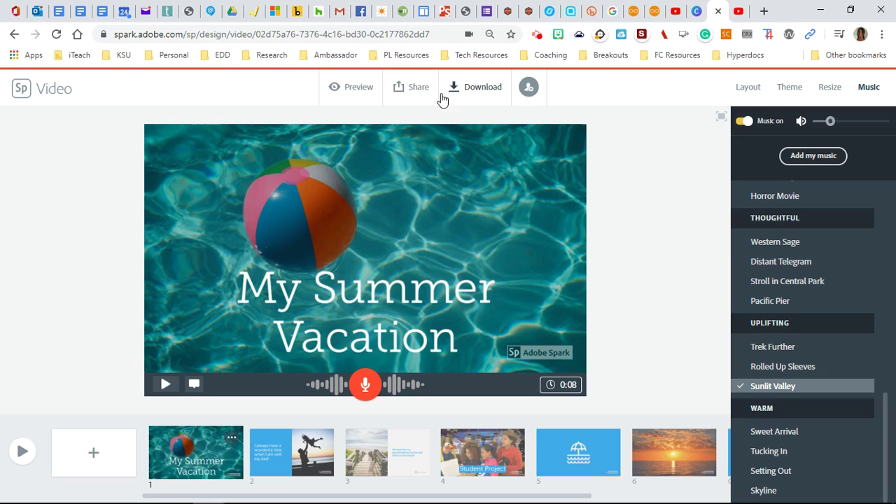
# Publish the video as "My Summer Vacation" in the Education category and create its shareable link
pyautogui.click(406, 90)
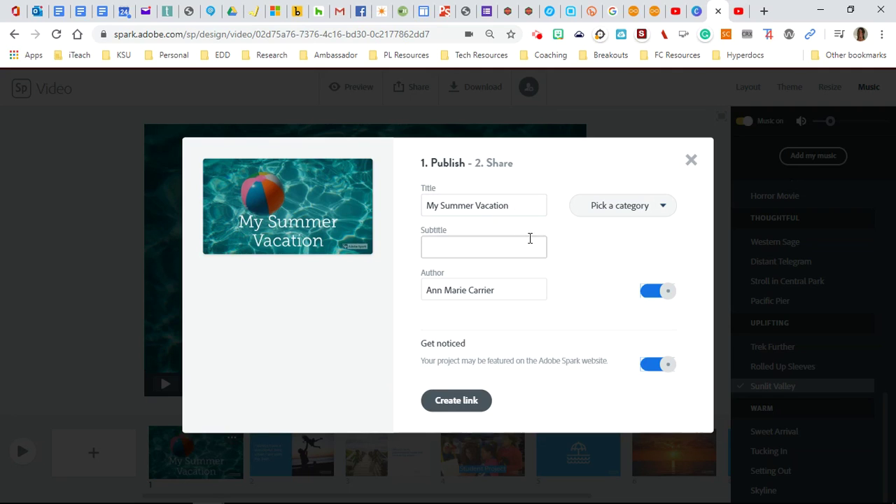
pyautogui.click(658, 211)
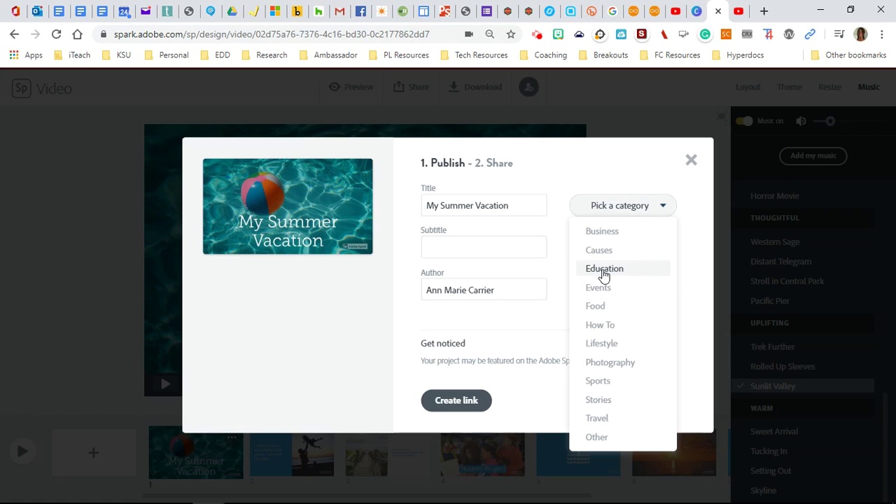
pyautogui.click(605, 272)
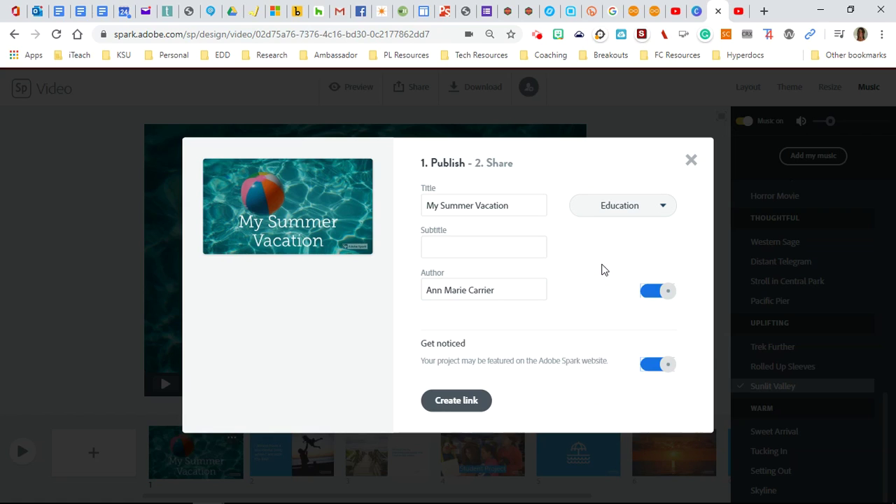
pyautogui.click(505, 248)
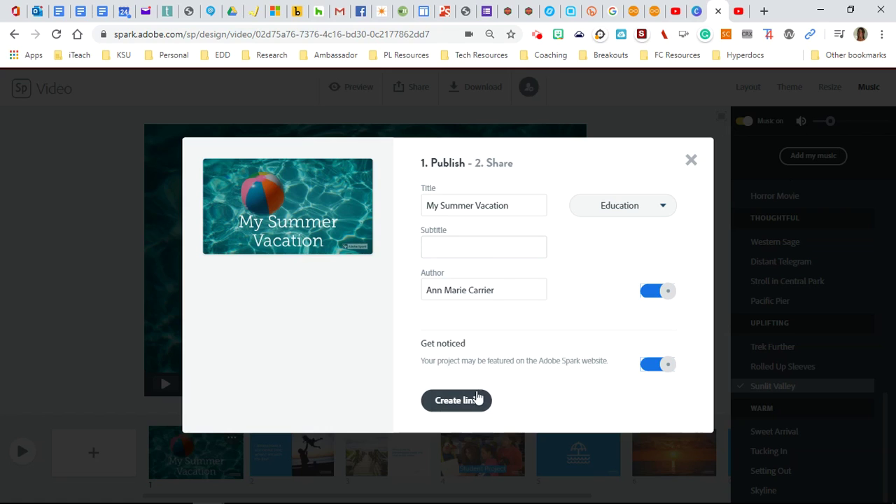
pyautogui.click(473, 400)
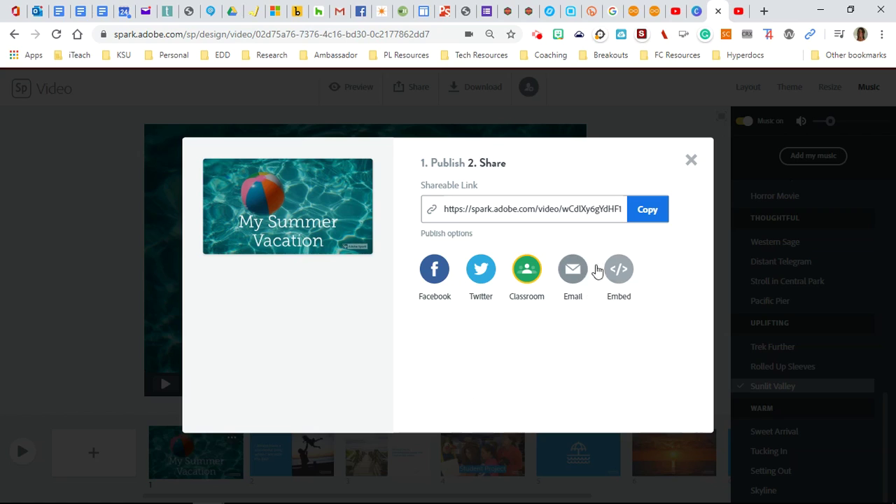
# Copy the video's shareable link, close the sharing dialog and return to the Spark home page
pyautogui.click(641, 212)
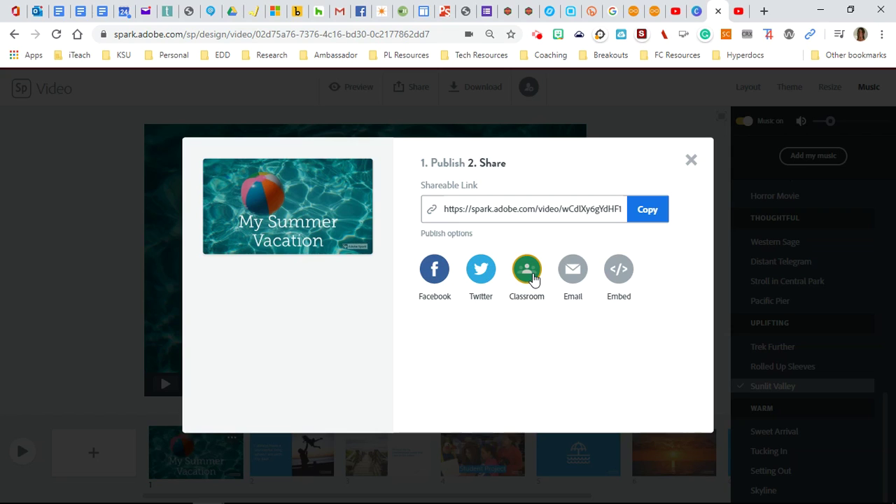
pyautogui.click(691, 160)
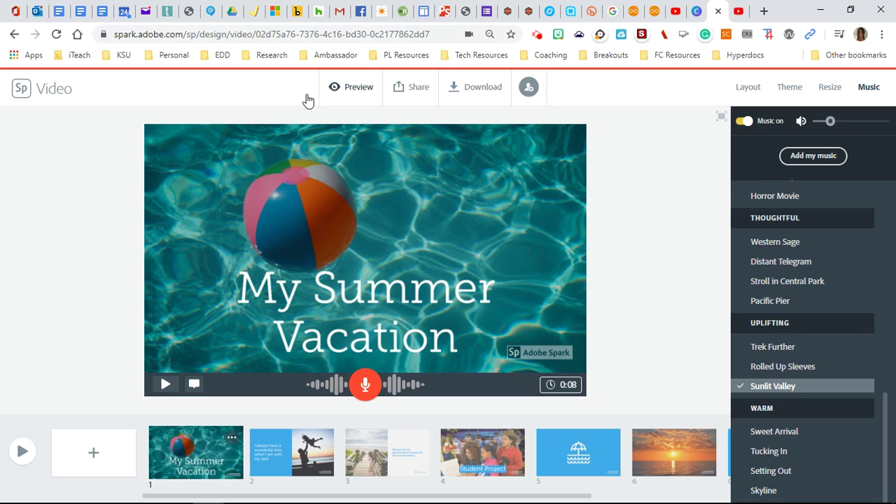
pyautogui.click(22, 91)
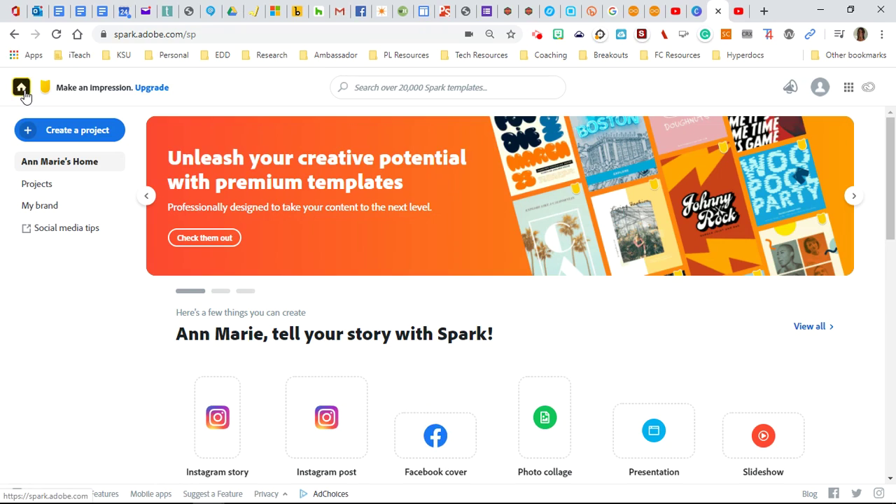